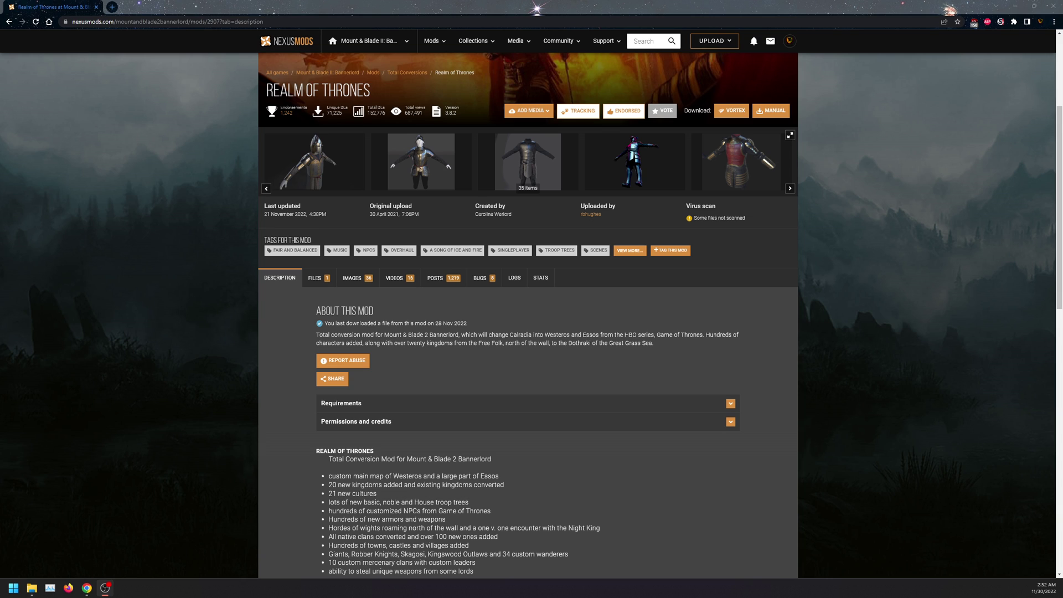
# Show the downloadable files of the Realm of Thrones mod on its Nexus Mods page
pyautogui.scroll(2, 45, 301)
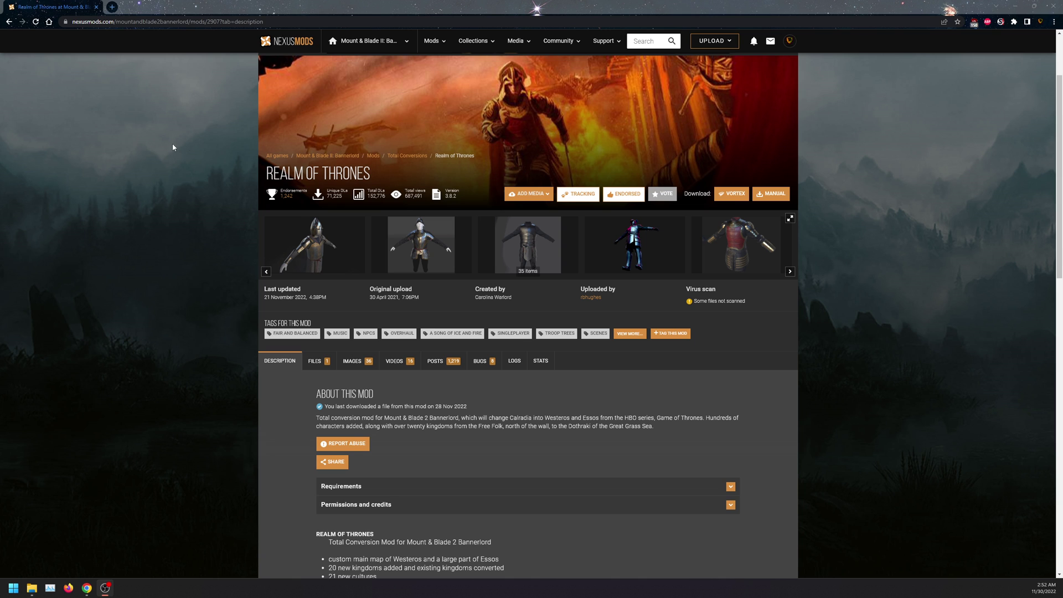
pyautogui.scroll(-2, 233, 307)
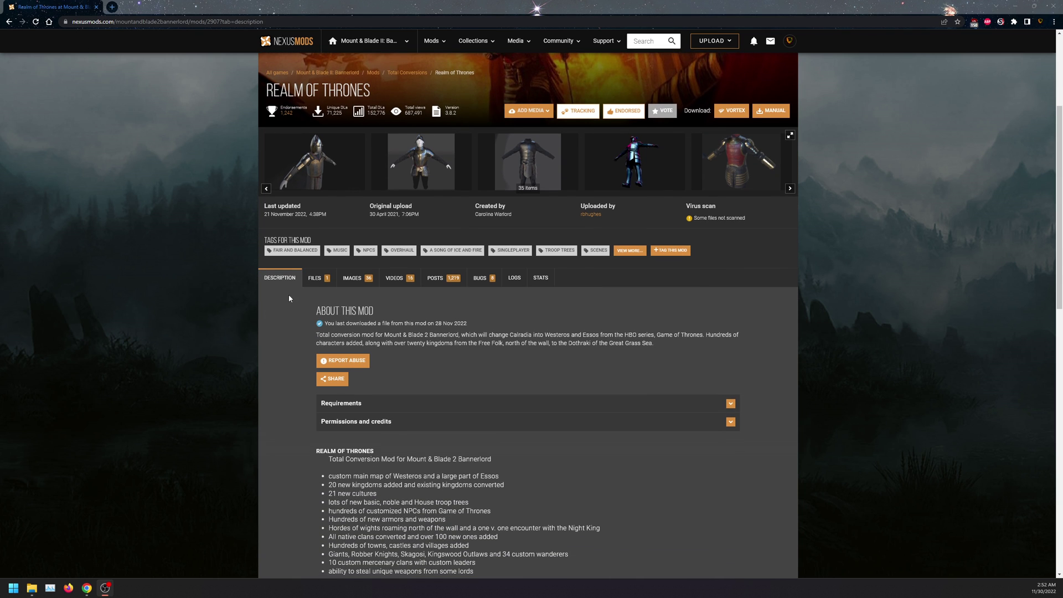
pyautogui.click(313, 279)
pyautogui.scroll(-1, 268, 351)
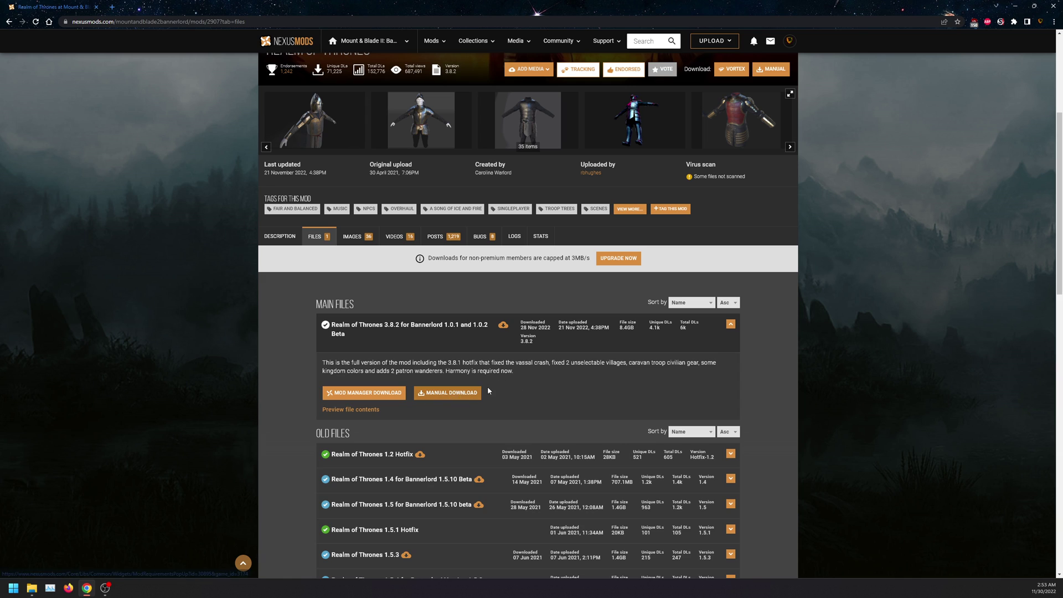
# Check the Harmony requirement and its files from the manual download of Realm of Thrones 3.8.2, then dismiss the requirement notice
pyautogui.click(452, 395)
pyautogui.click(434, 312)
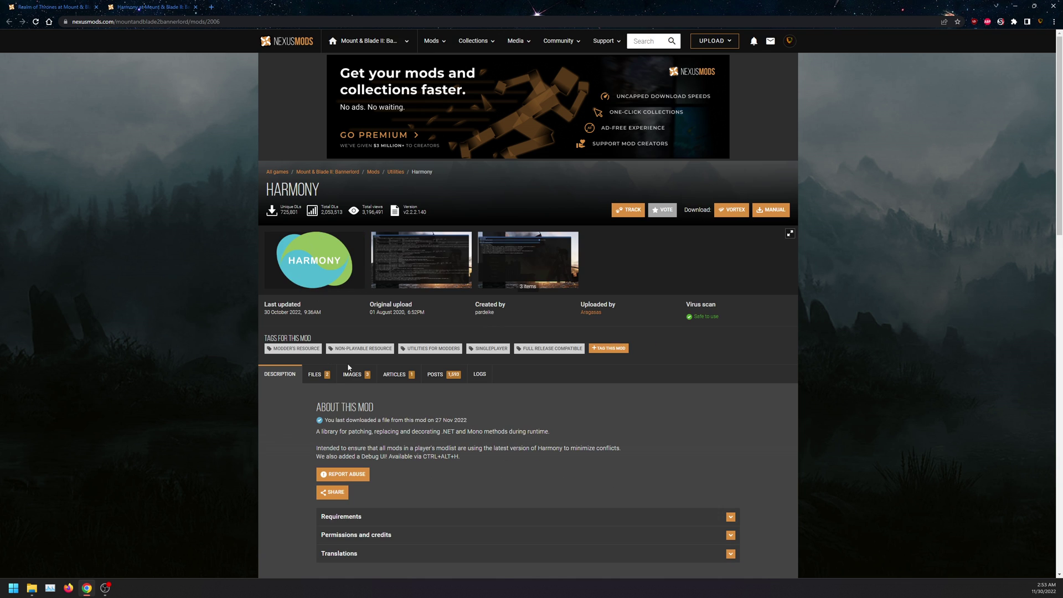
pyautogui.click(318, 374)
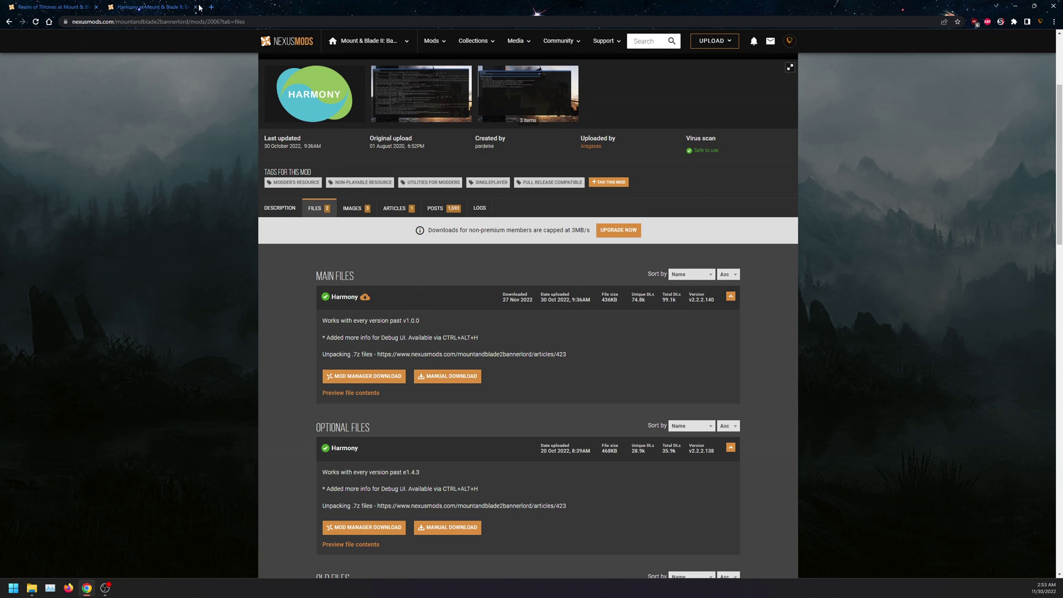
pyautogui.click(196, 7)
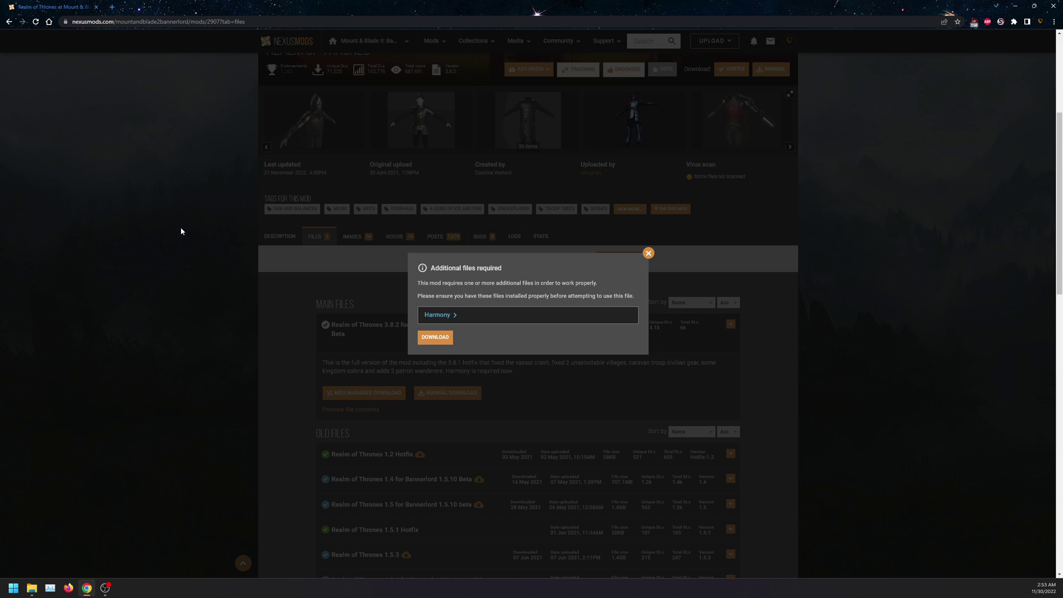
pyautogui.click(648, 253)
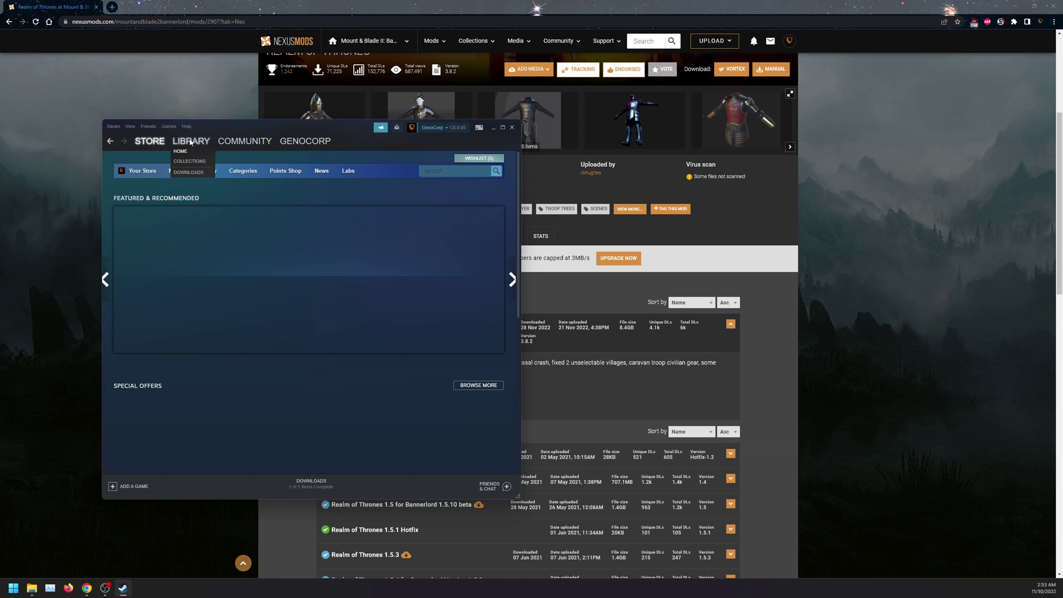
# Switch to Steam and view Harmony's subscription page among the most subscribed Mount & Blade II: Bannerlord Workshop mods
pyautogui.click(240, 316)
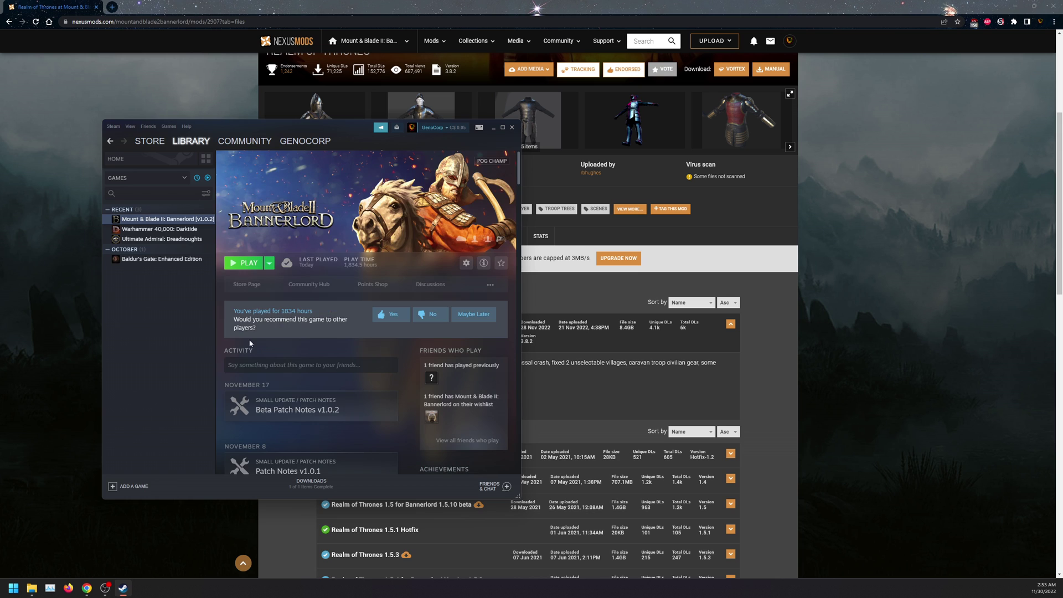
pyautogui.click(490, 284)
pyautogui.click(473, 311)
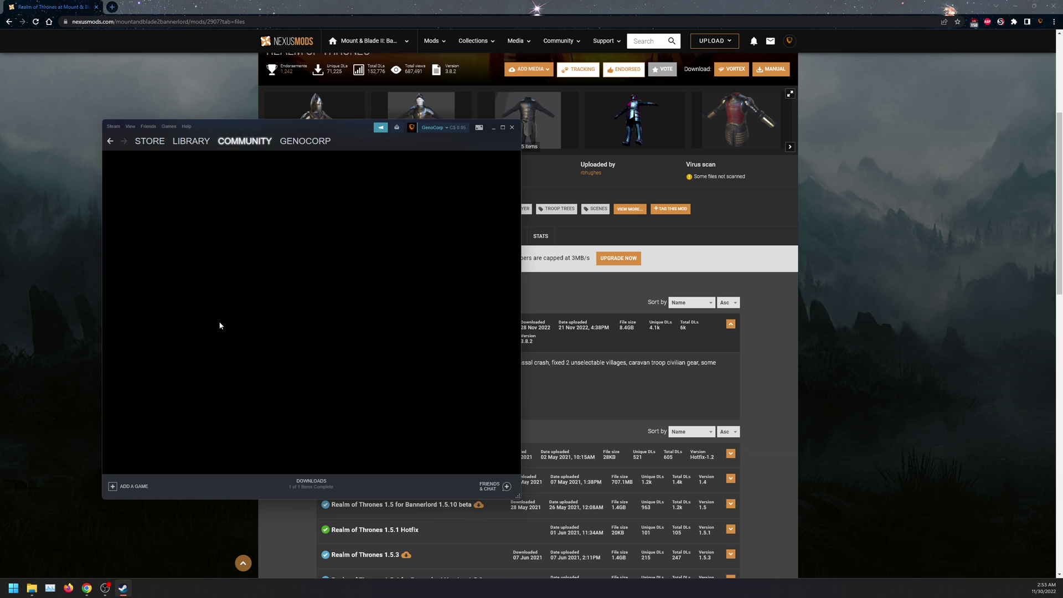
pyautogui.scroll(-4, 175, 333)
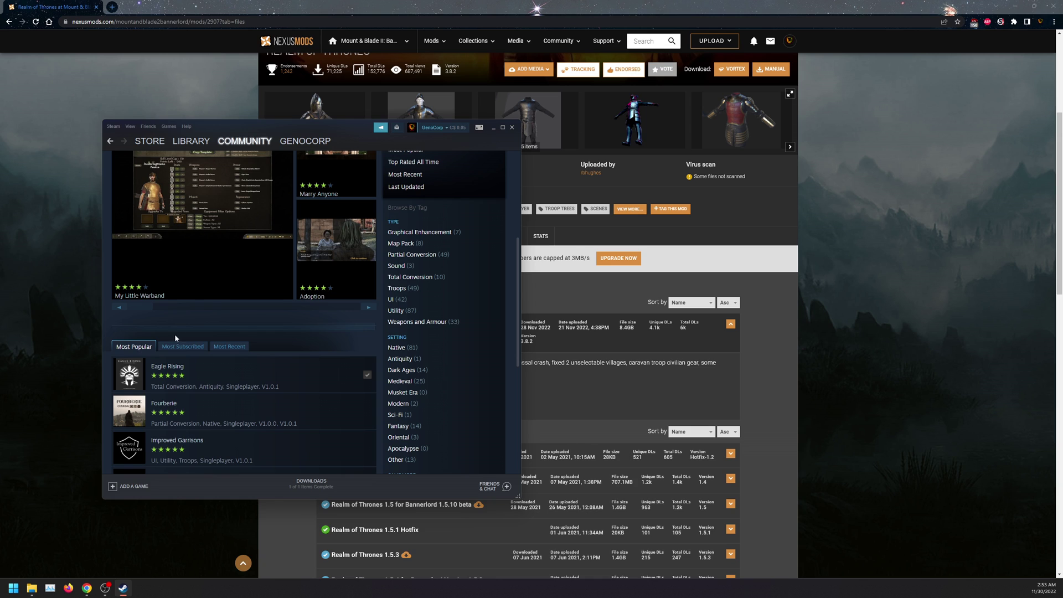
pyautogui.click(209, 348)
pyautogui.scroll(-2, 193, 310)
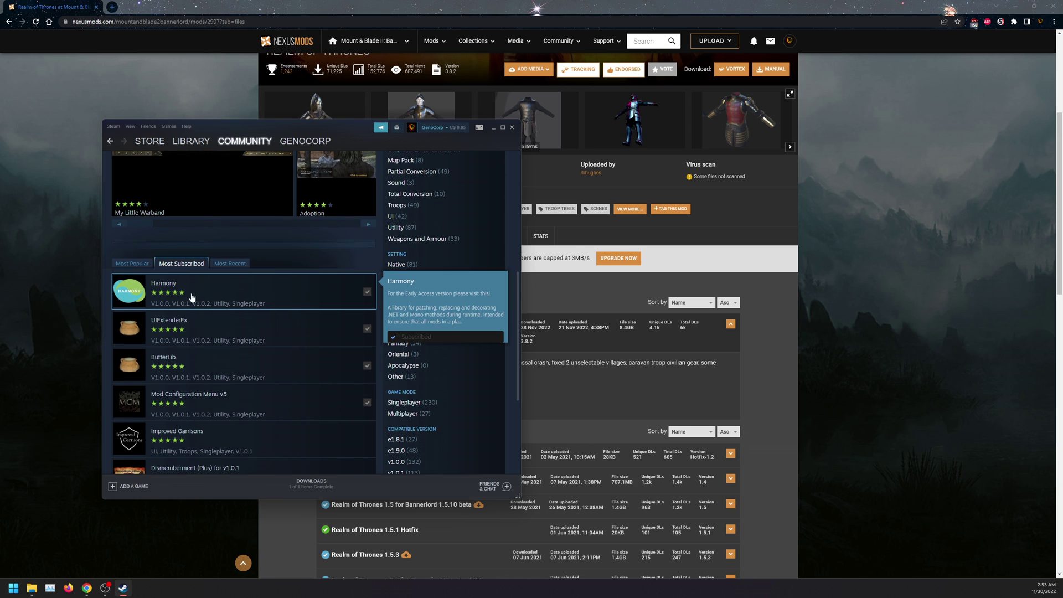
pyautogui.click(358, 306)
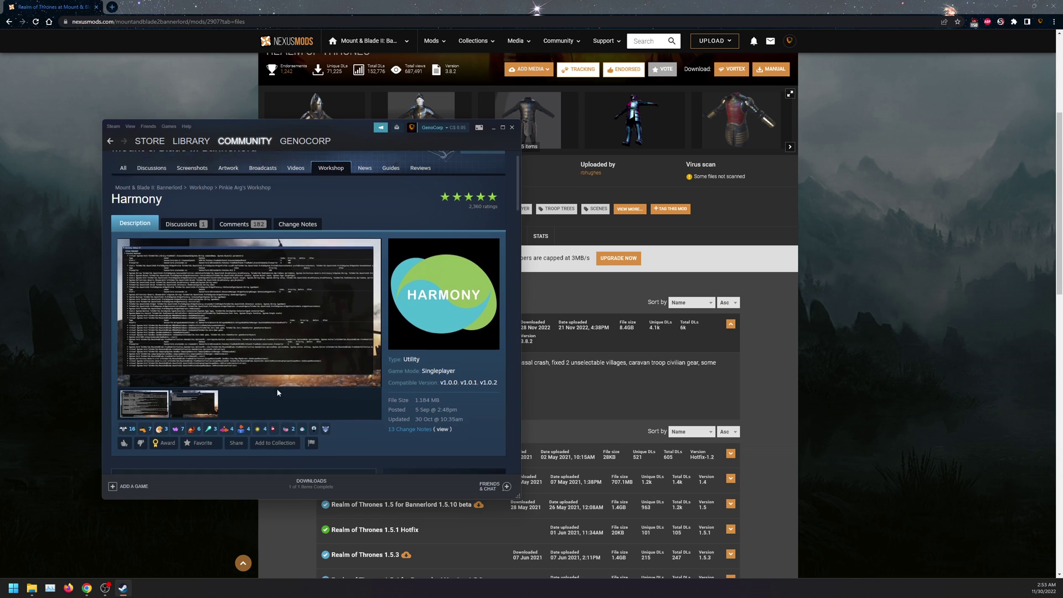
pyautogui.scroll(-2, 278, 392)
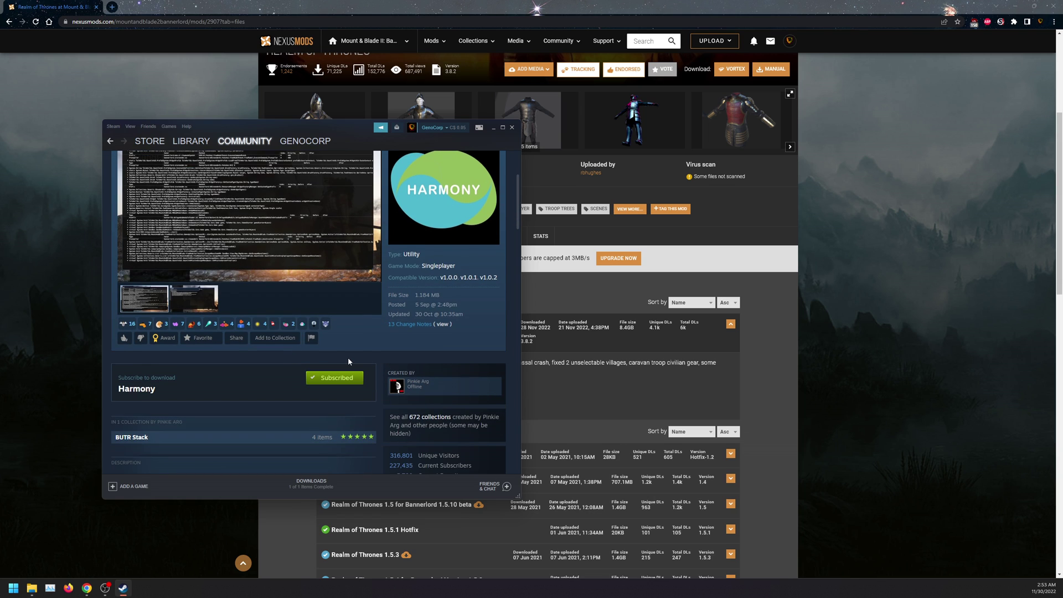
# Opt Mount & Blade II: Bannerlord into the v1.0.2 beta in the game's Steam properties
pyautogui.click(191, 141)
pyautogui.moveTo(250, 129); pyautogui.dragTo(230, 130)
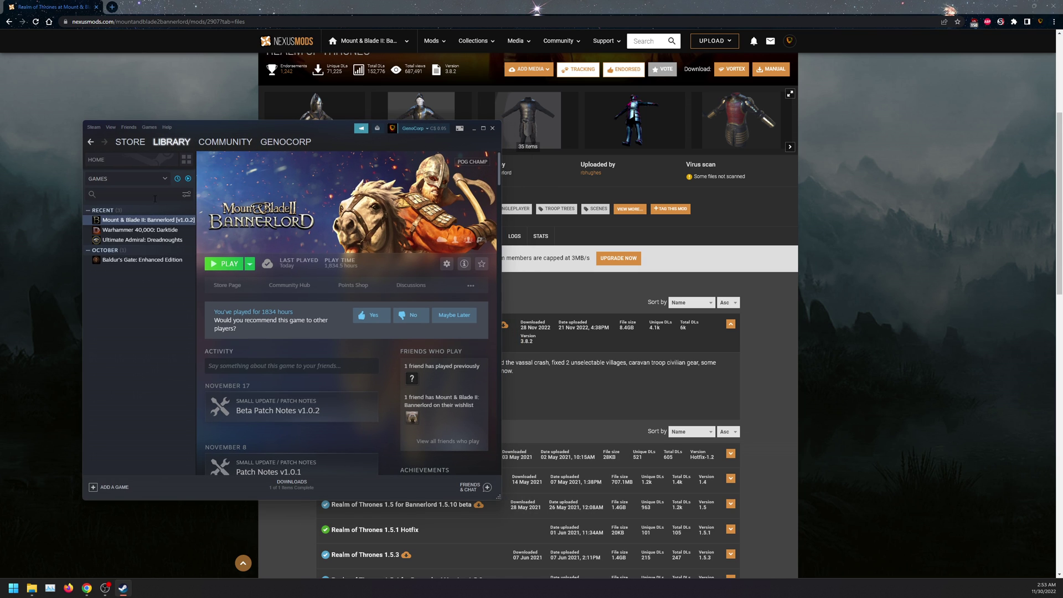
pyautogui.rightClick(135, 221)
pyautogui.click(178, 268)
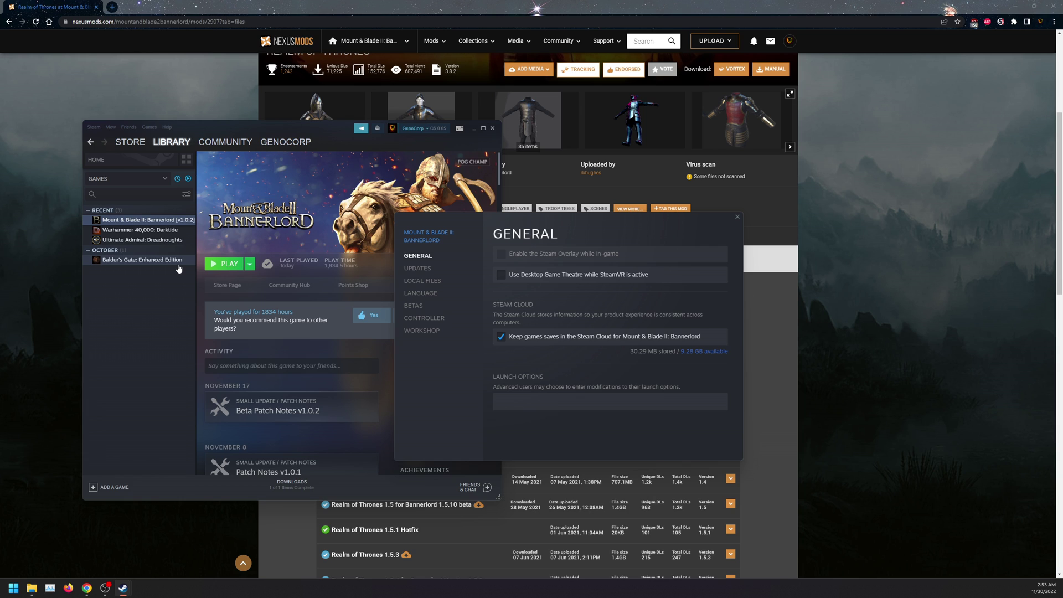
pyautogui.moveTo(562, 220); pyautogui.dragTo(228, 279)
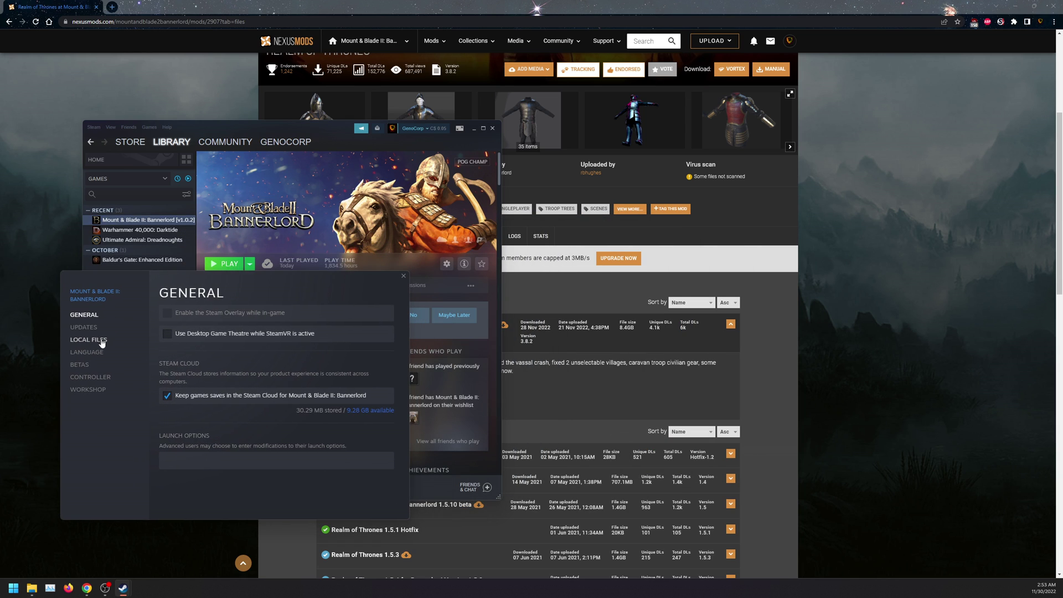
pyautogui.click(80, 365)
pyautogui.click(239, 326)
pyautogui.scroll(-1, 231, 421)
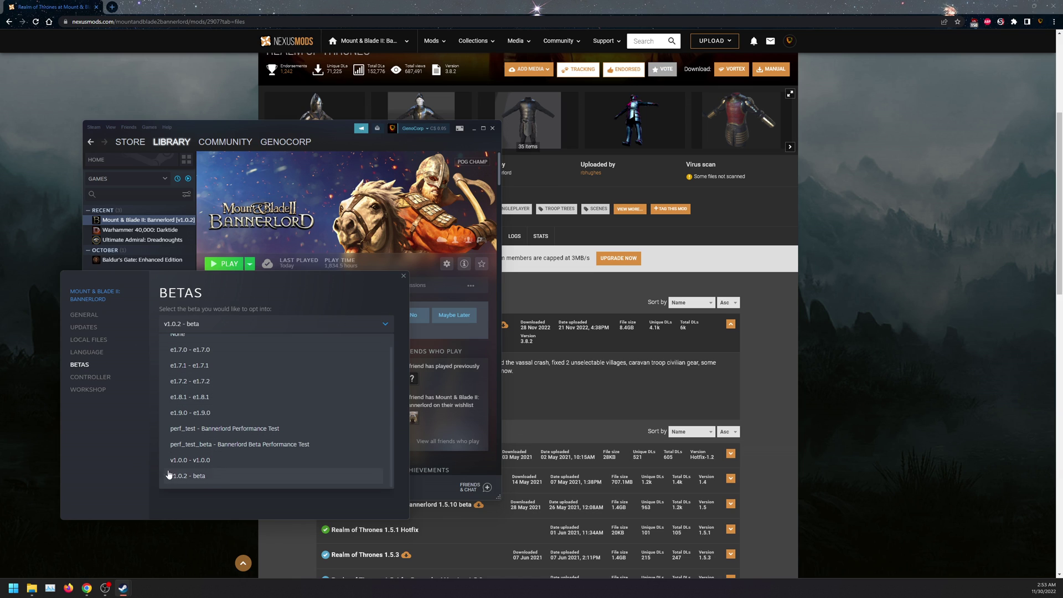
pyautogui.click(204, 479)
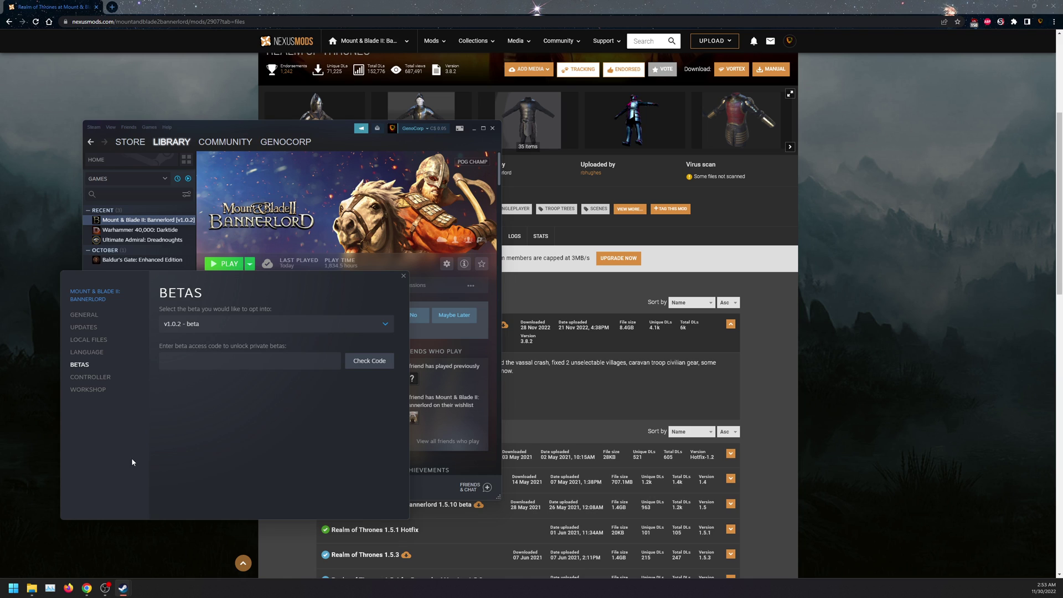
# Review the list of available Bannerlord beta versions without changing the choice, and close the game's properties
pyautogui.click(191, 328)
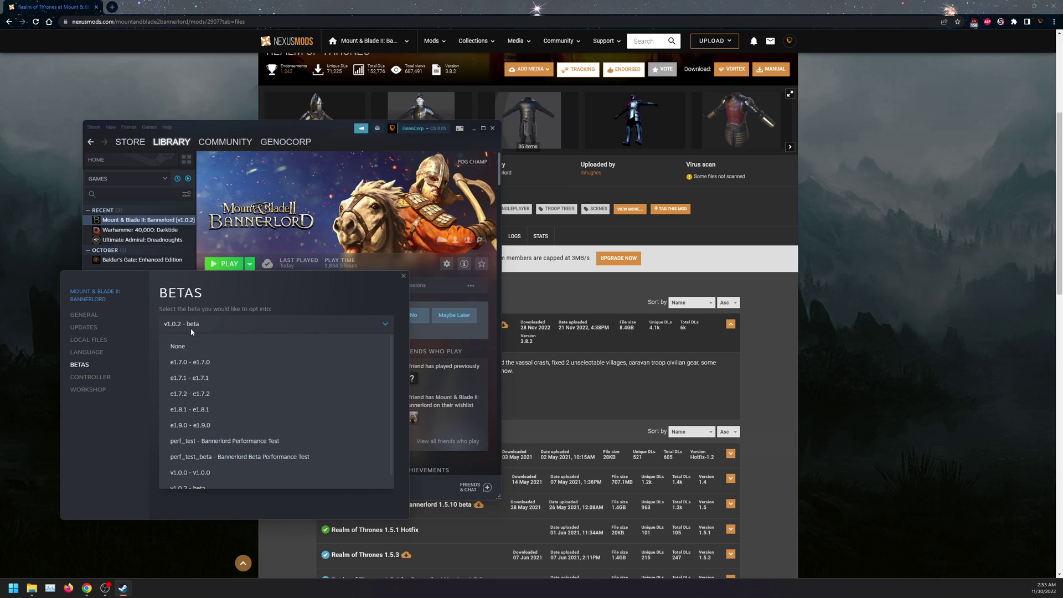
pyautogui.scroll(-1, 196, 476)
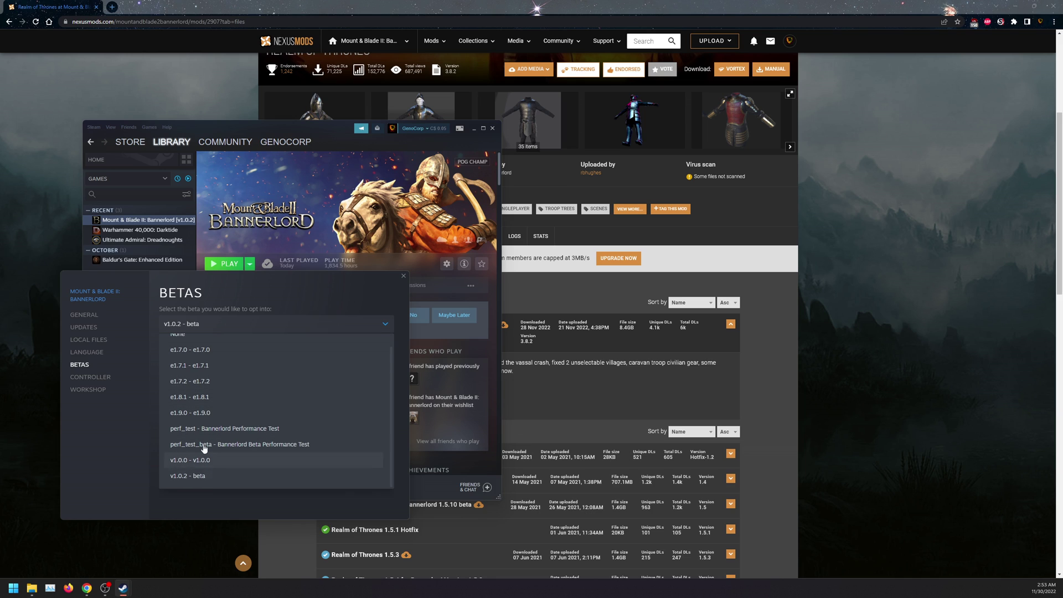
pyautogui.scroll(1, 178, 346)
pyautogui.click(148, 375)
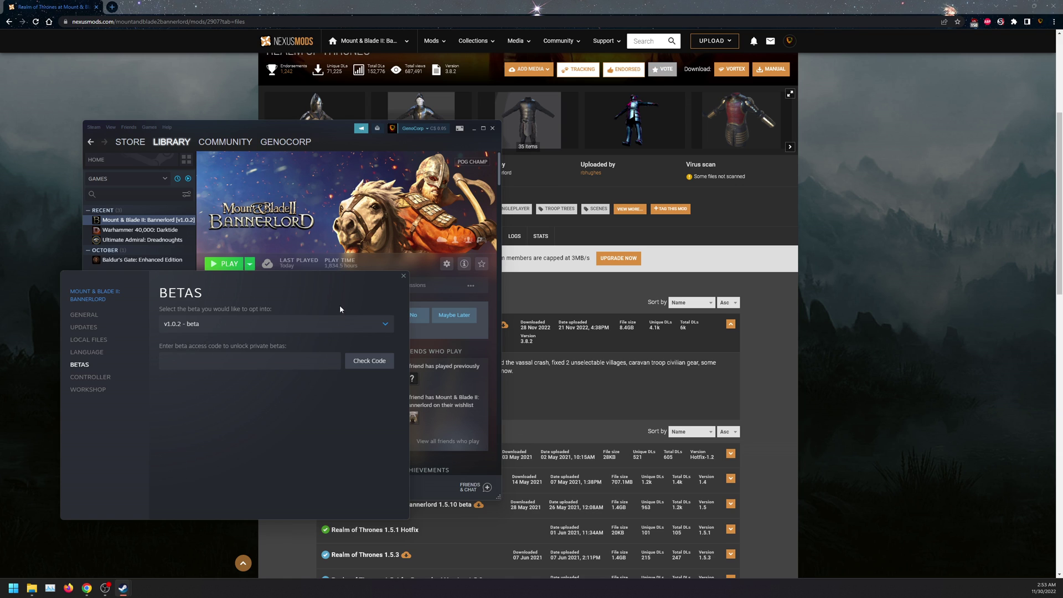
pyautogui.click(403, 276)
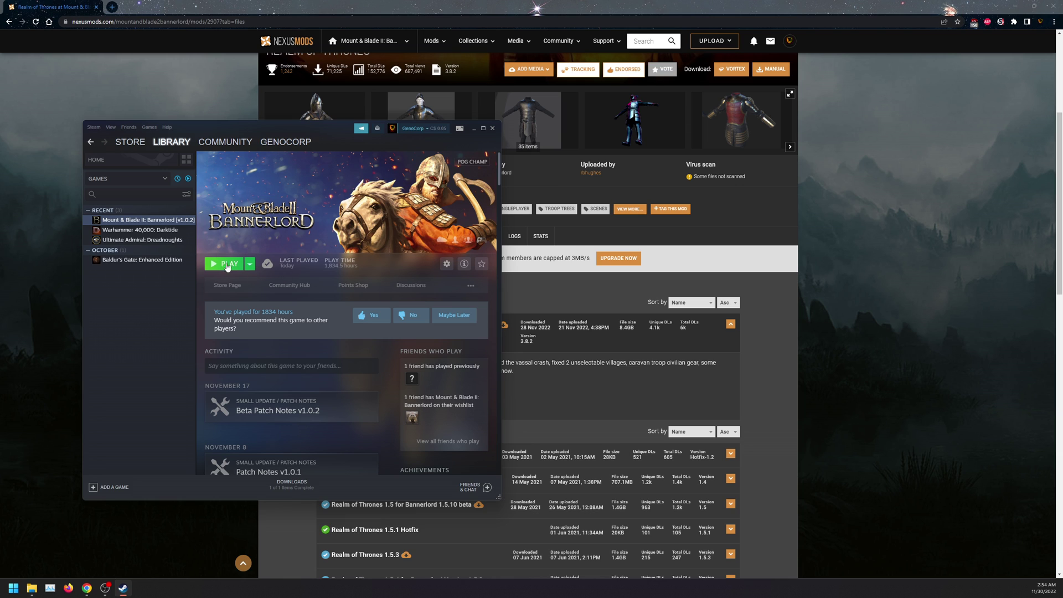
# Look at the option for verifying the integrity of Bannerlord's local game files, and close the properties
pyautogui.rightClick(141, 221)
pyautogui.click(173, 281)
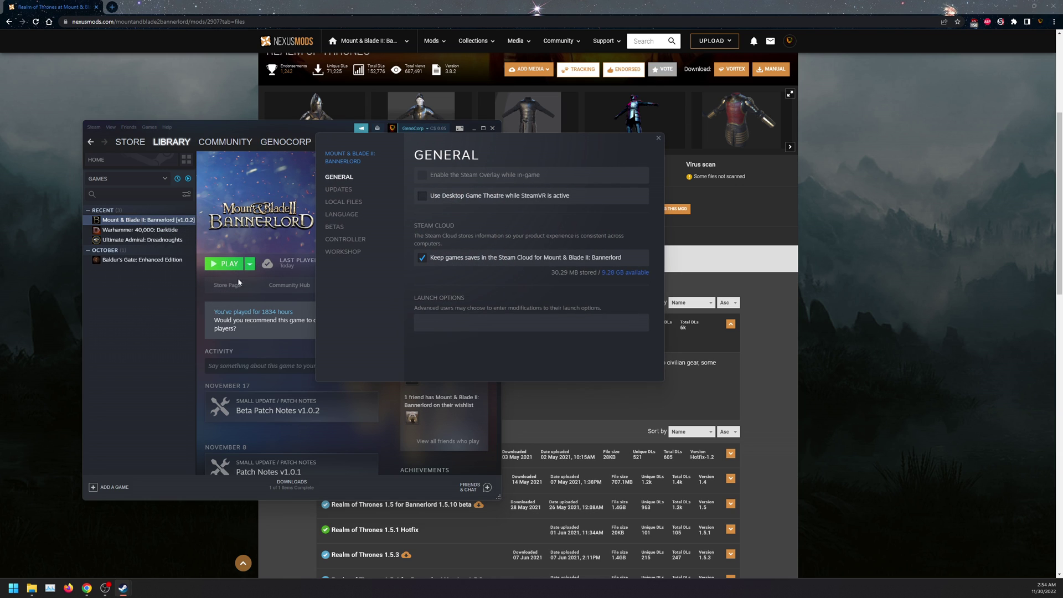
pyautogui.click(343, 204)
pyautogui.moveTo(490, 145); pyautogui.dragTo(303, 169)
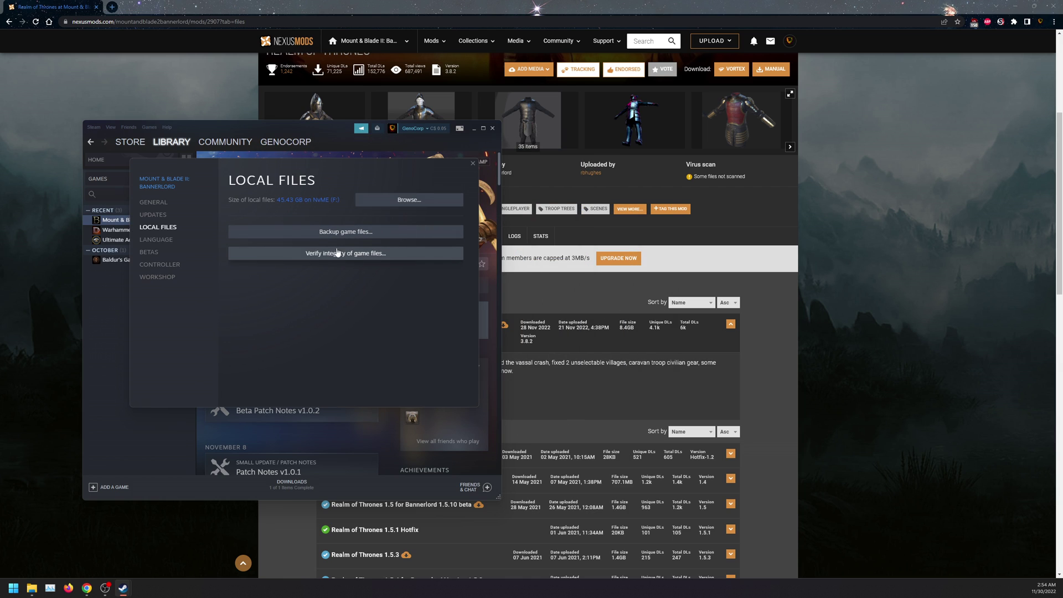
pyautogui.click(472, 165)
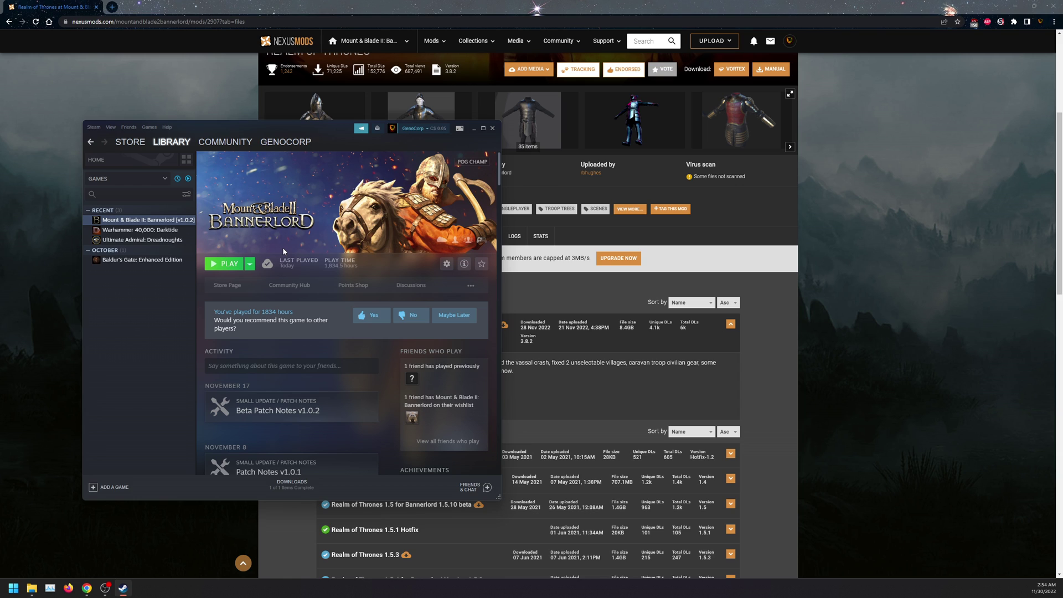
# Restore the Nexus Mods browser window to a smaller size and move the Steam window clear of the desktop files
pyautogui.click(633, 333)
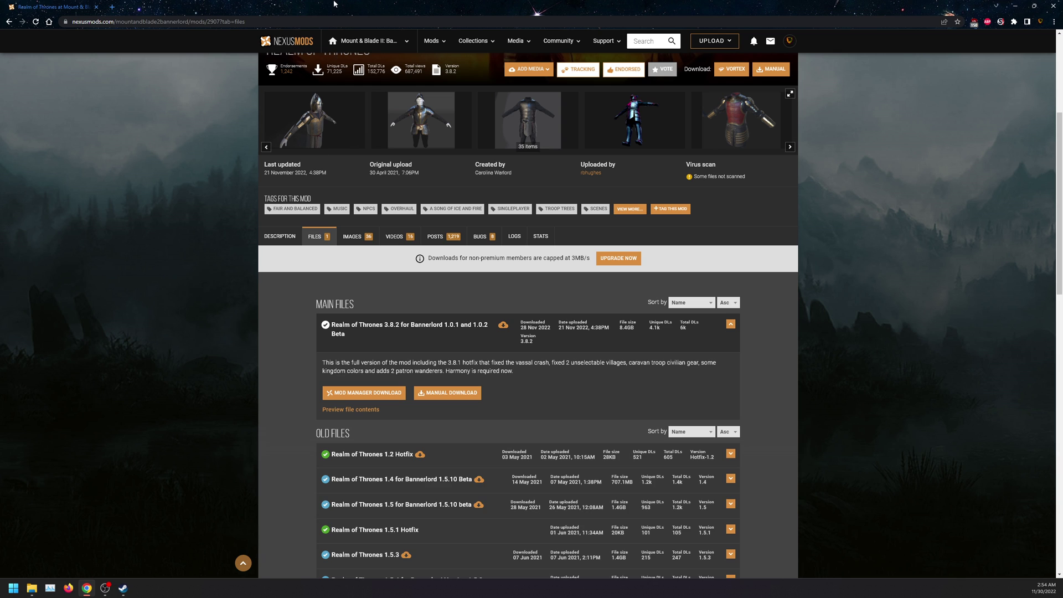
pyautogui.press('super+Down')
pyautogui.click(76, 56)
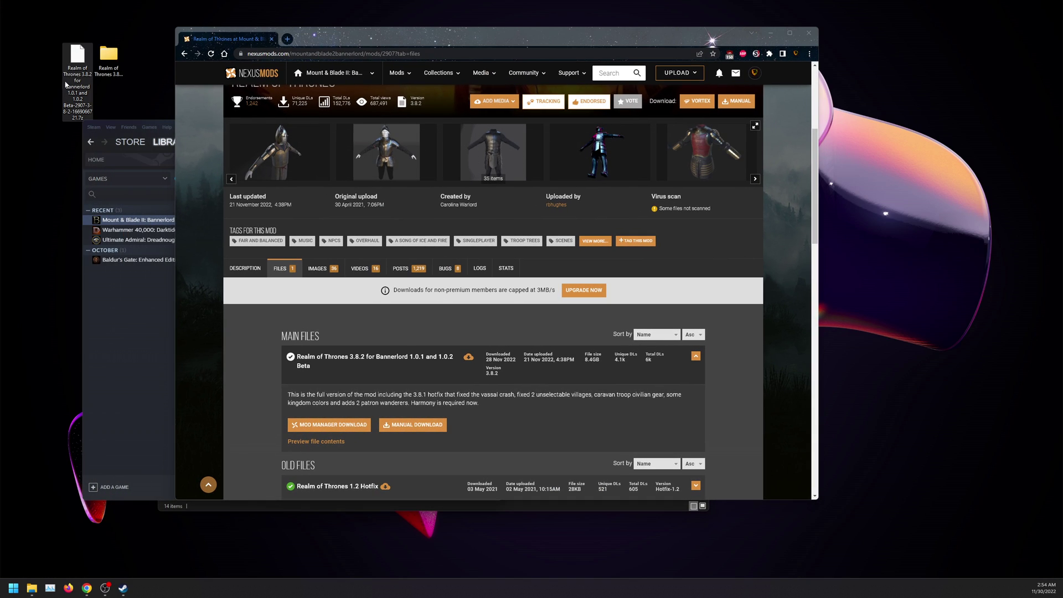
pyautogui.click(113, 321)
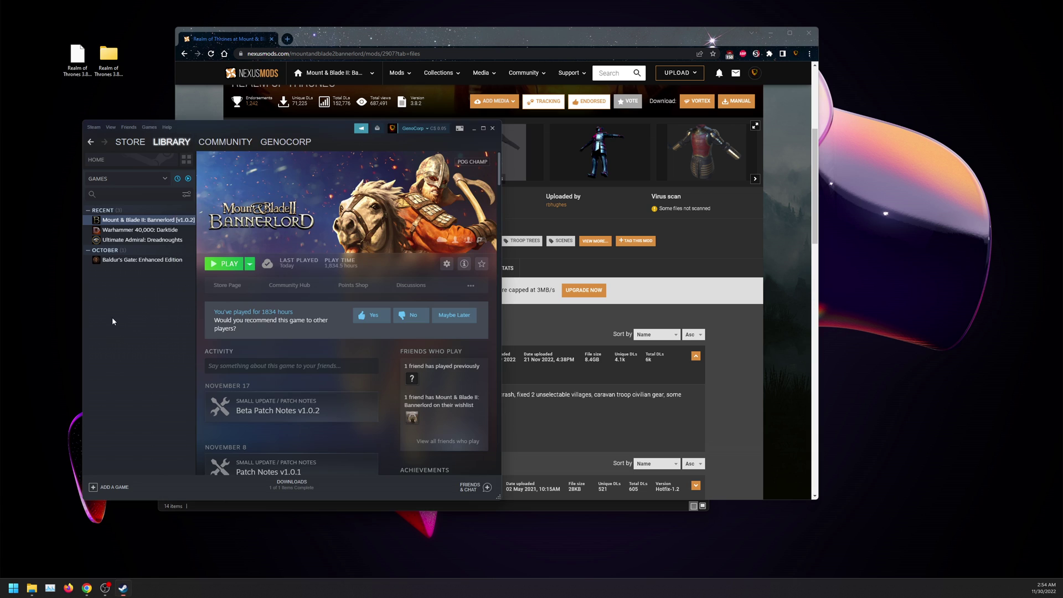
pyautogui.moveTo(205, 131); pyautogui.dragTo(390, 151)
# Check the file properties of the downloaded Realm of Thrones 3.8.2 archive on the desktop
pyautogui.rightClick(81, 60)
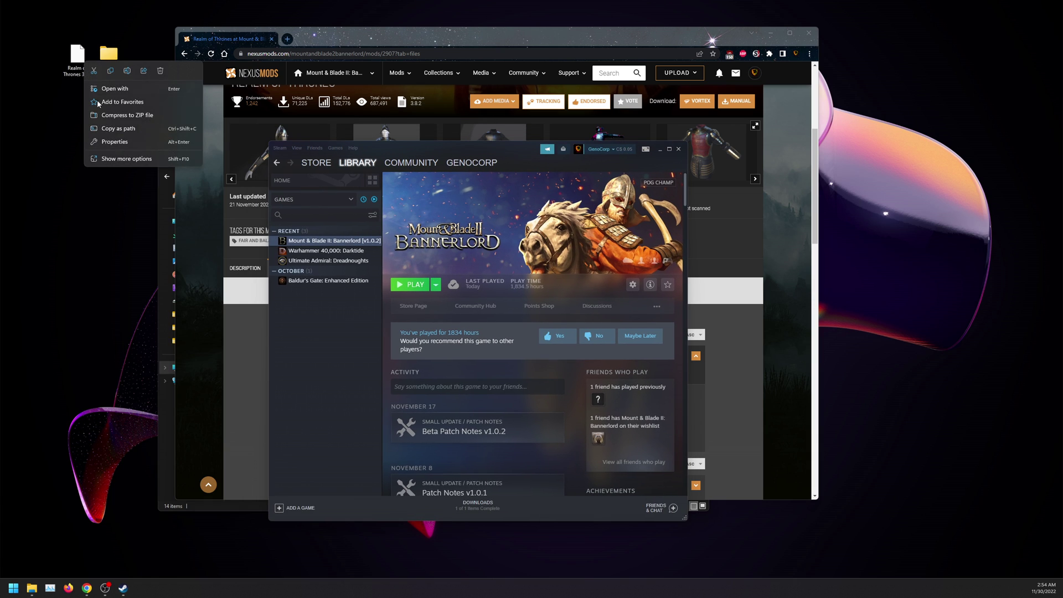
pyautogui.click(115, 160)
pyautogui.click(178, 310)
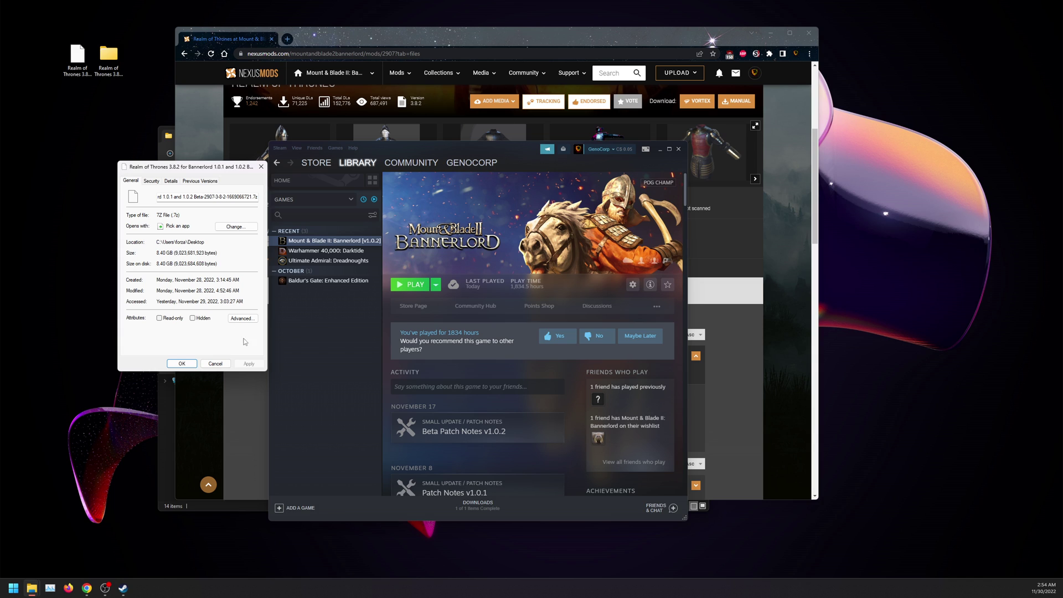
pyautogui.click(178, 361)
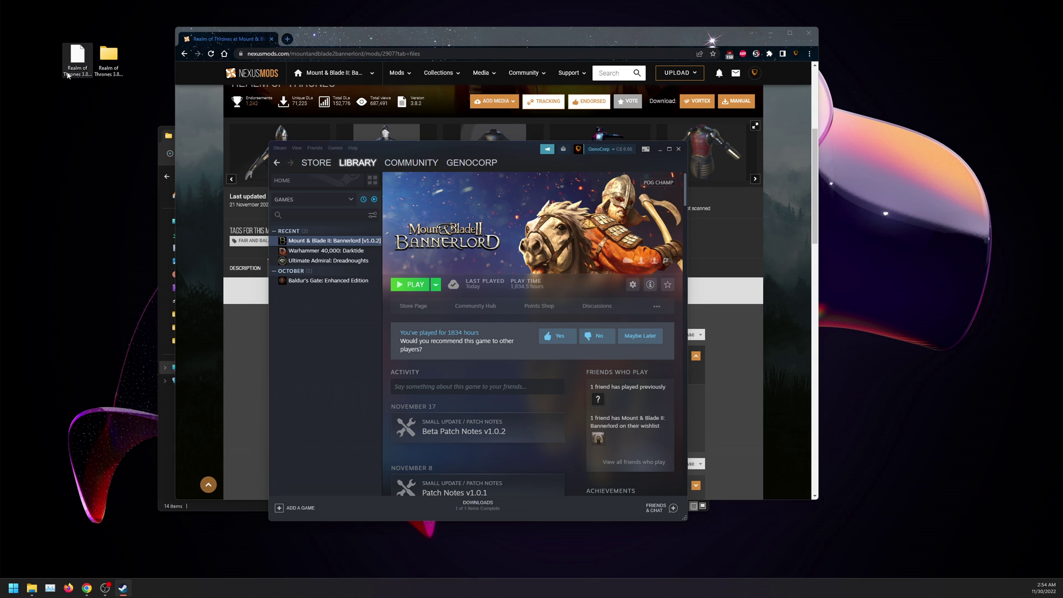
# View the 7-Zip extraction options for the Realm of Thrones 3.8.2 archive and dismiss them without extracting
pyautogui.click(68, 75)
pyautogui.rightClick(68, 76)
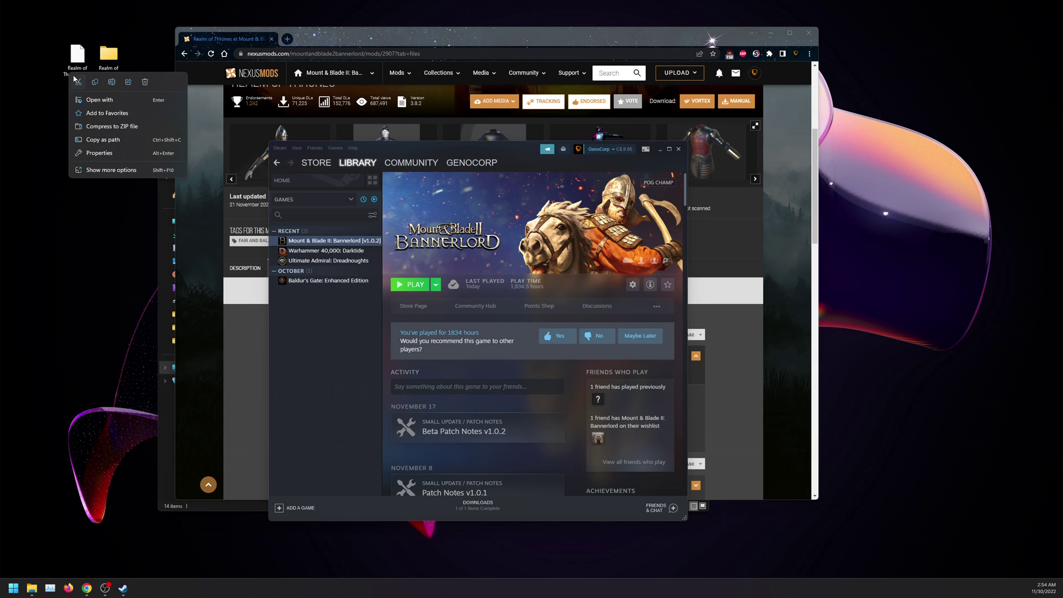
pyautogui.click(121, 170)
pyautogui.moveTo(166, 193)
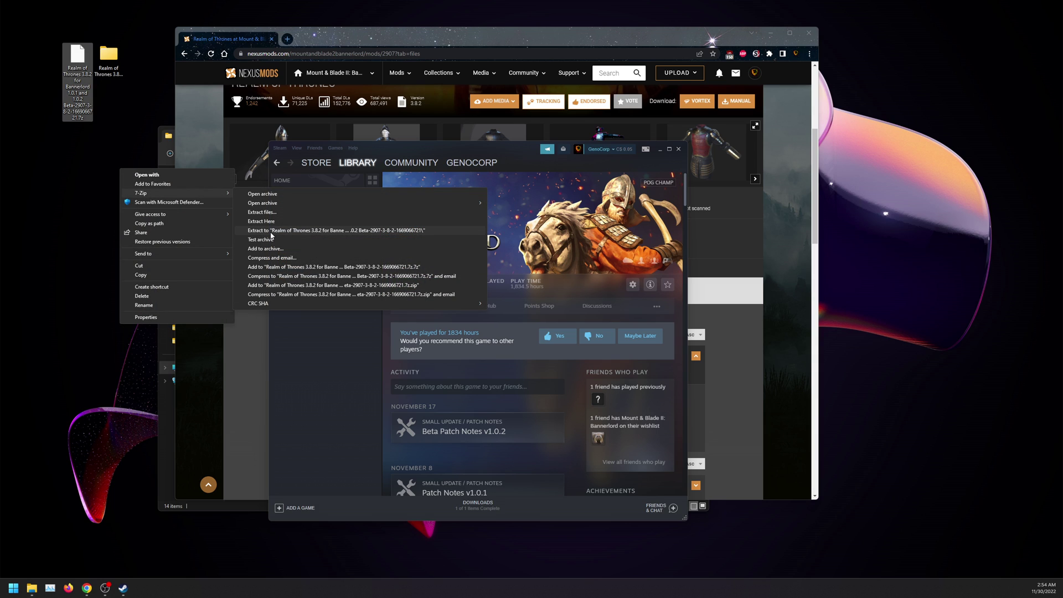
pyautogui.click(72, 174)
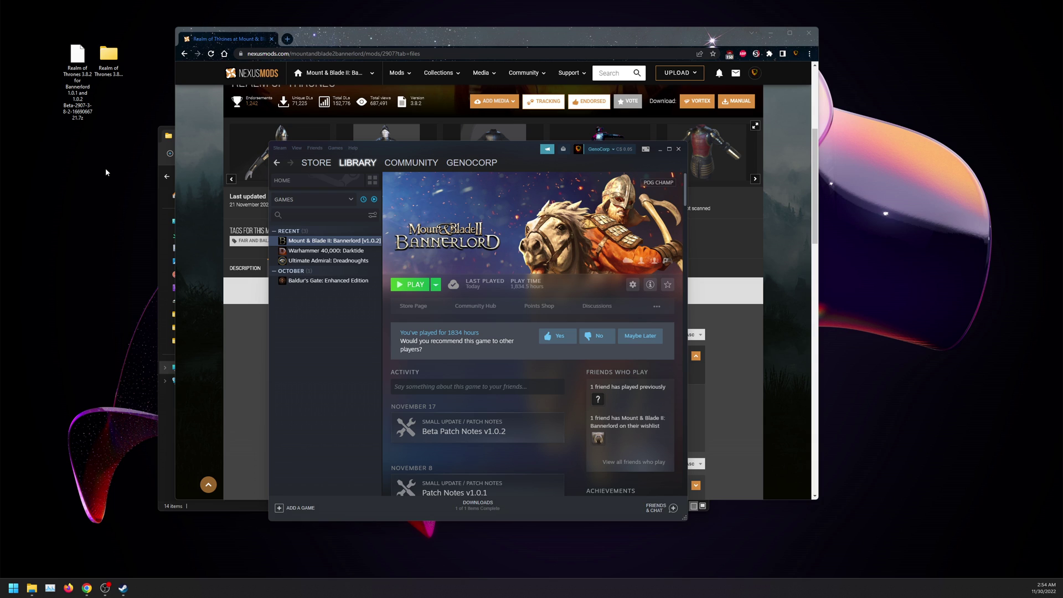
# Open the extracted Realm of Thrones 3.8.2 folder on the desktop and view the mod folders inside its ROT 3.8.2 subfolder
pyautogui.click(113, 56)
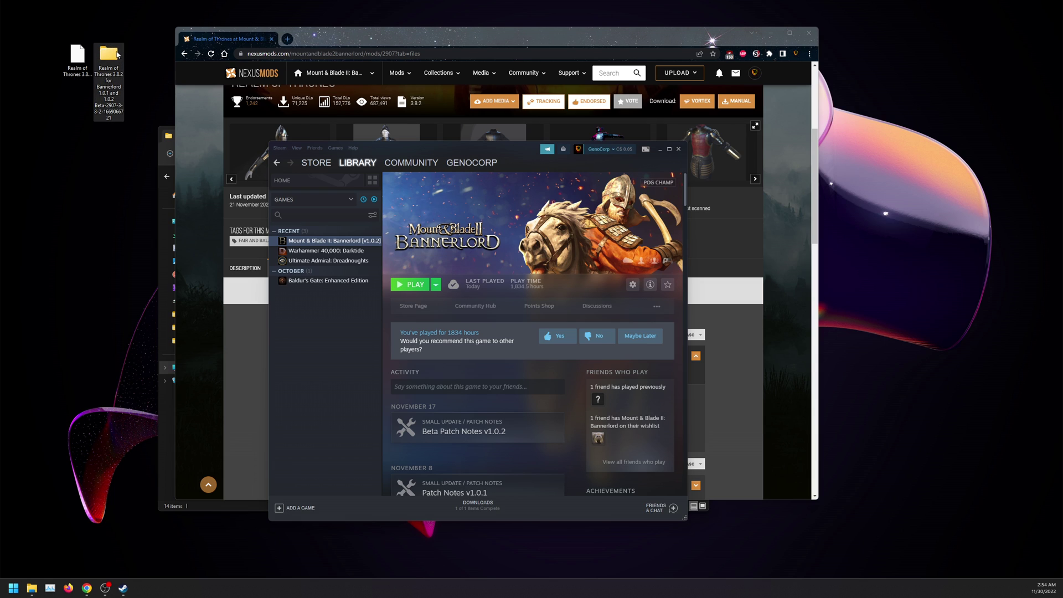
pyautogui.doubleClick(114, 55)
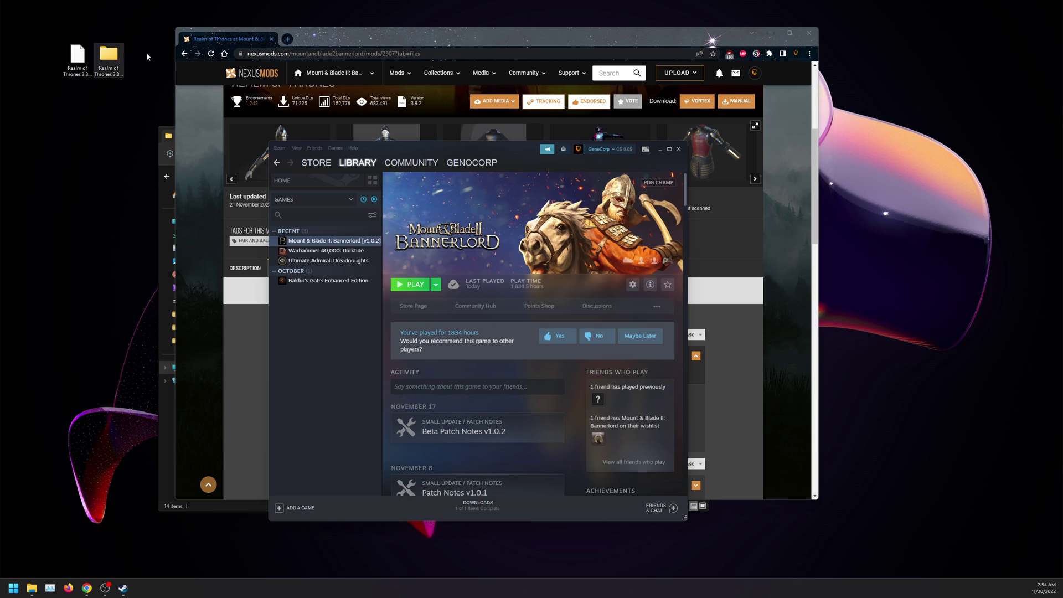
pyautogui.moveTo(563, 137); pyautogui.dragTo(234, 144)
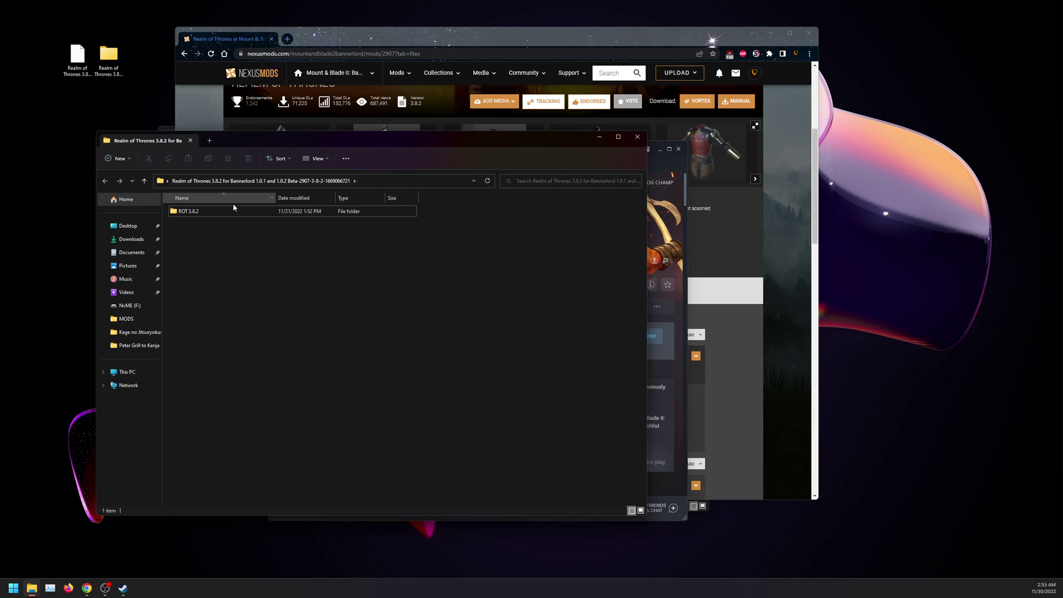
pyautogui.doubleClick(211, 217)
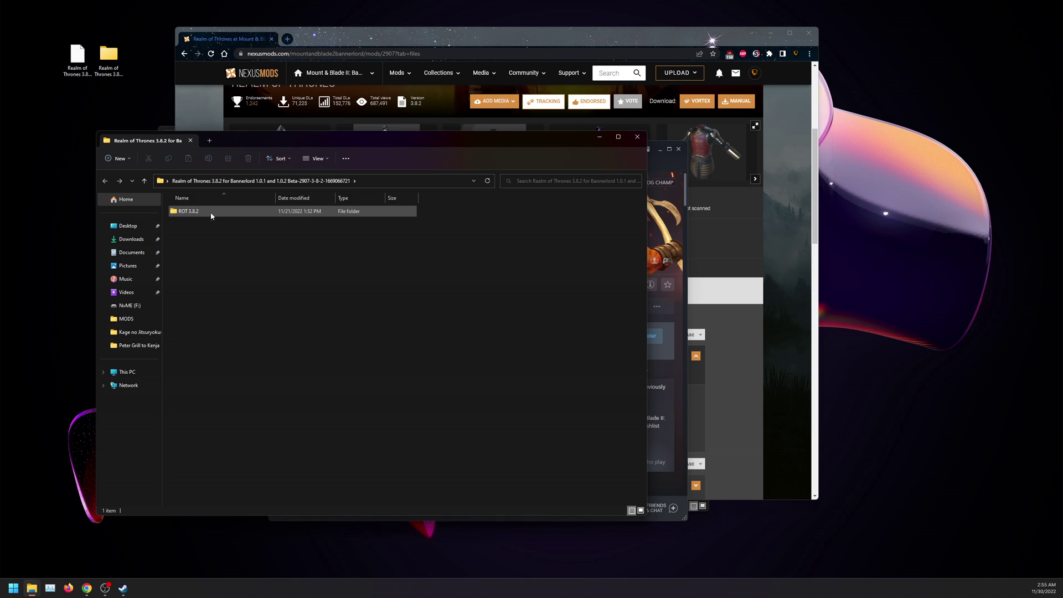
pyautogui.moveTo(213, 280); pyautogui.dragTo(196, 208)
pyautogui.click(206, 257)
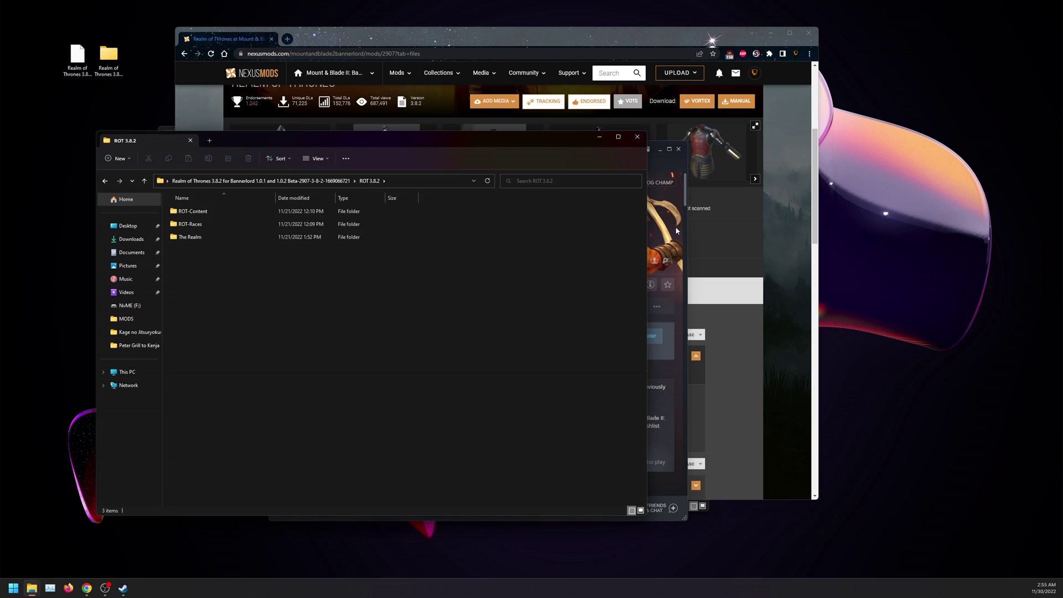
# Browse Mount & Blade II: Bannerlord's local files from its Steam properties and open the game's Modules folder
pyautogui.hotkey('alt', 'Tab')
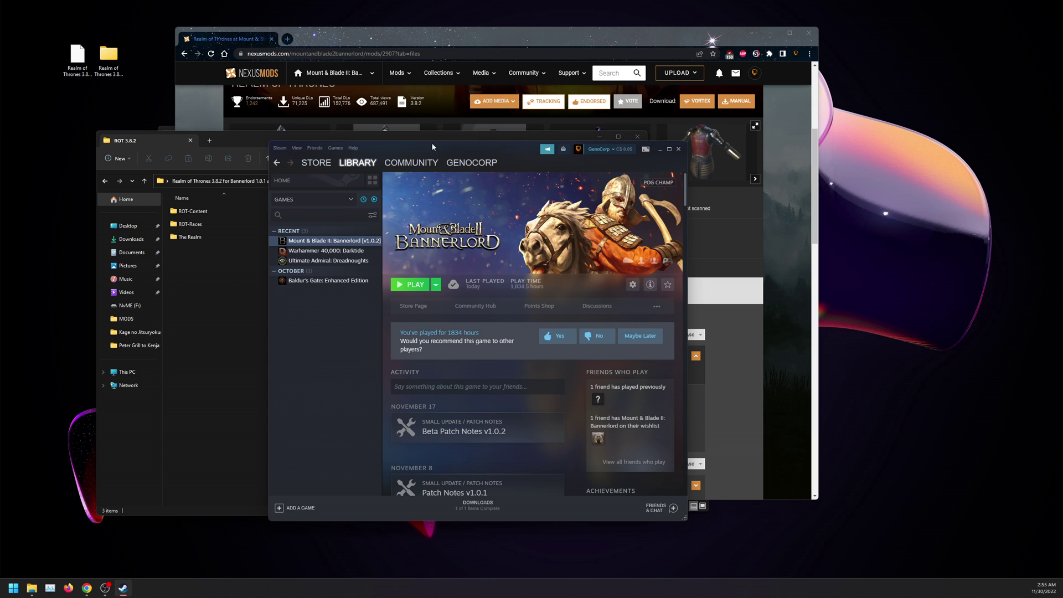
pyautogui.moveTo(357, 166); pyautogui.dragTo(459, 162)
pyautogui.rightClick(429, 238)
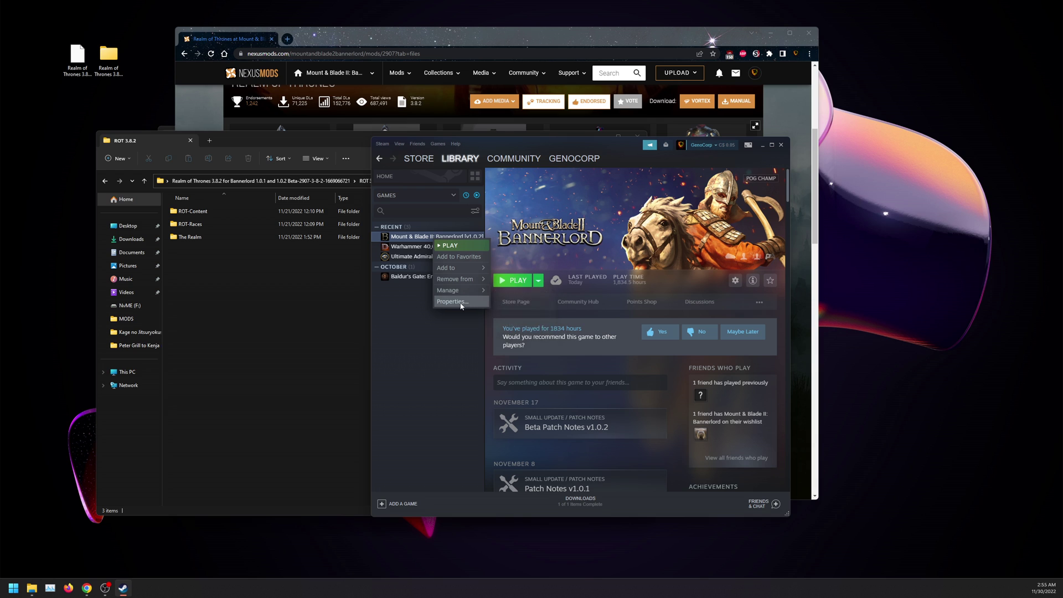
pyautogui.click(450, 301)
pyautogui.click(358, 211)
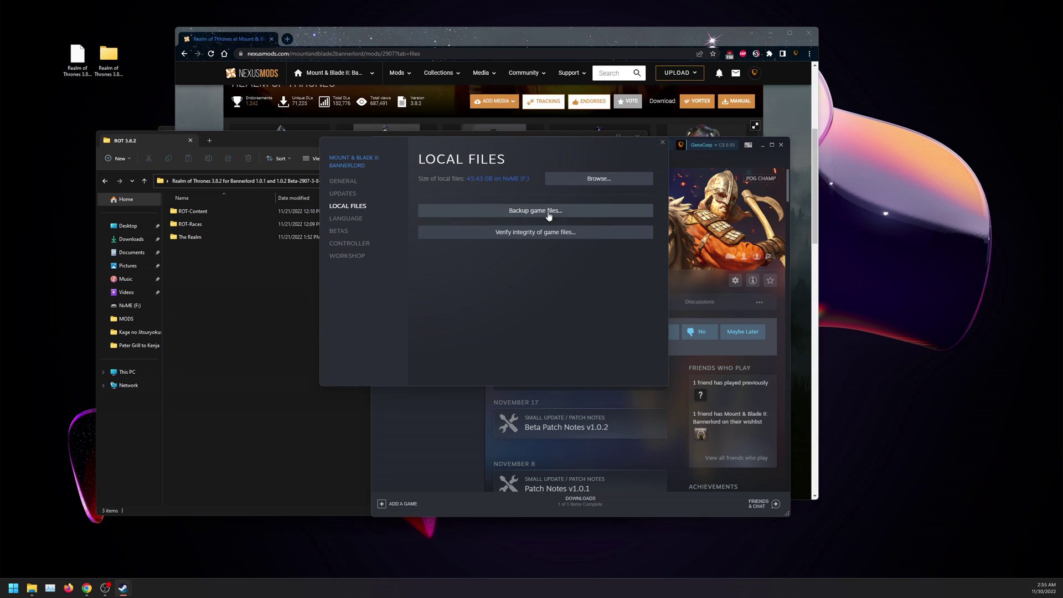
pyautogui.click(576, 180)
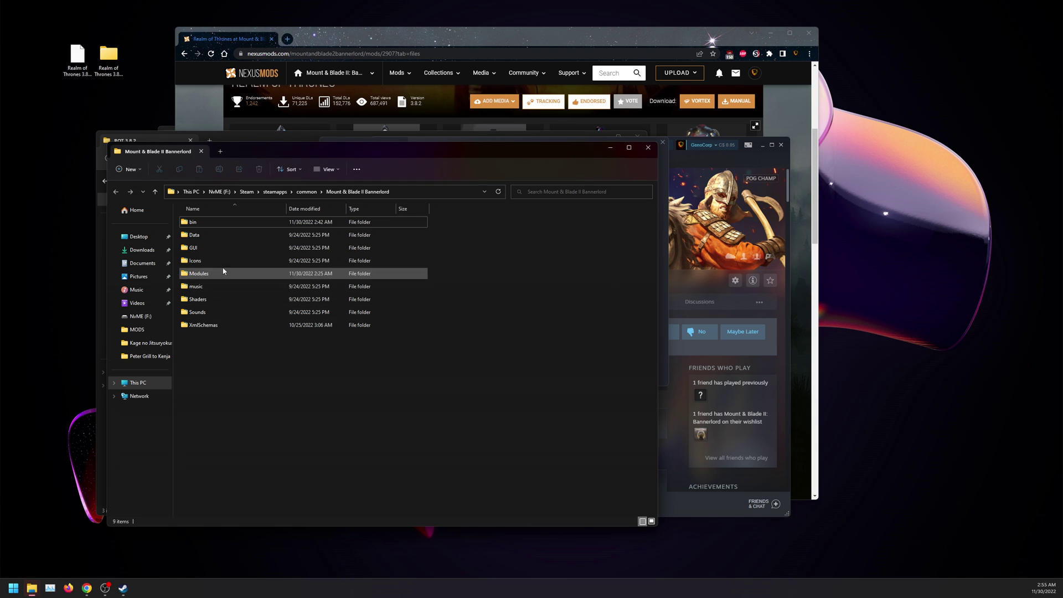
pyautogui.doubleClick(215, 271)
# Lay out the ROT 3.8.2 and Modules folders side by side, select the three mod folders, and close the ROT 3.8.2 window
pyautogui.moveTo(241, 148); pyautogui.dragTo(780, 139)
pyautogui.moveTo(232, 293); pyautogui.dragTo(173, 208)
pyautogui.moveTo(290, 144); pyautogui.dragTo(191, 135)
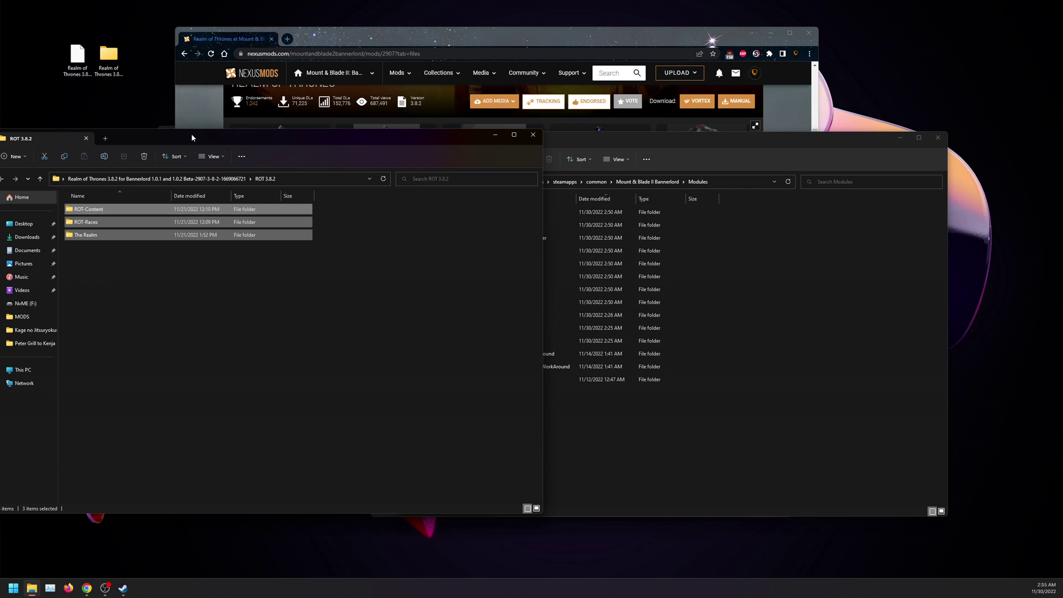
pyautogui.moveTo(129, 212); pyautogui.dragTo(188, 265)
pyautogui.click(255, 324)
pyautogui.click(533, 134)
# Check the The Realm, ROT-Content and ROT-Races folders in Modules, and close the folder window and the game properties
pyautogui.moveTo(534, 138); pyautogui.dragTo(295, 115)
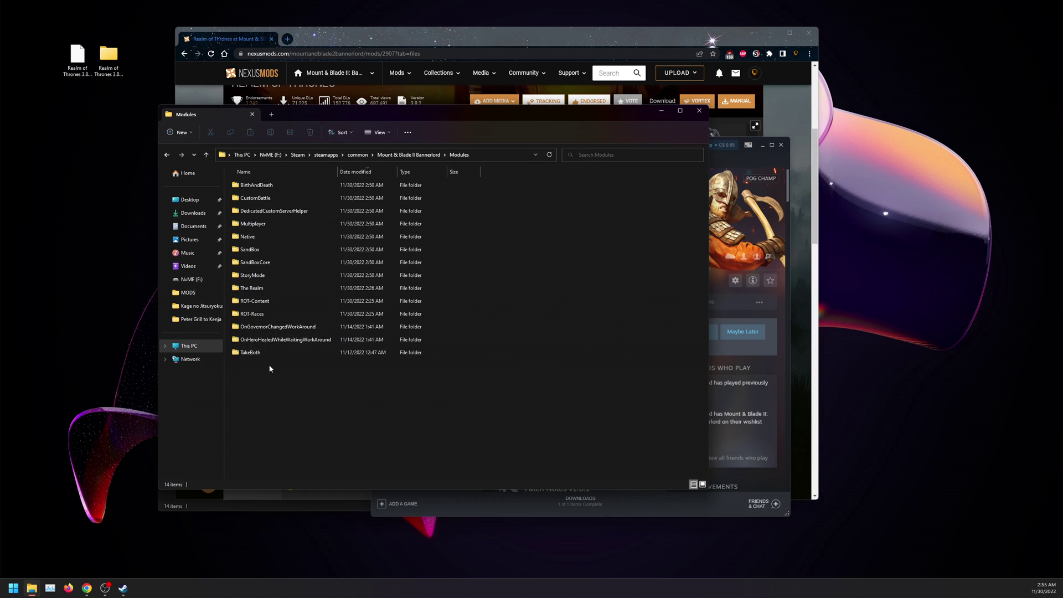
pyautogui.click(265, 288)
pyautogui.click(266, 301)
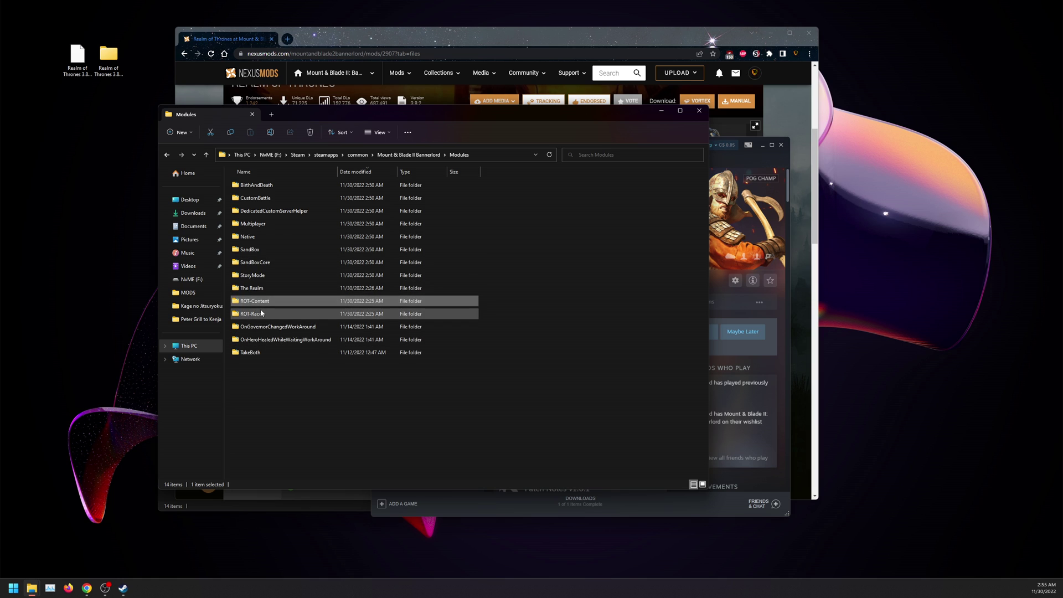
pyautogui.press('Down')
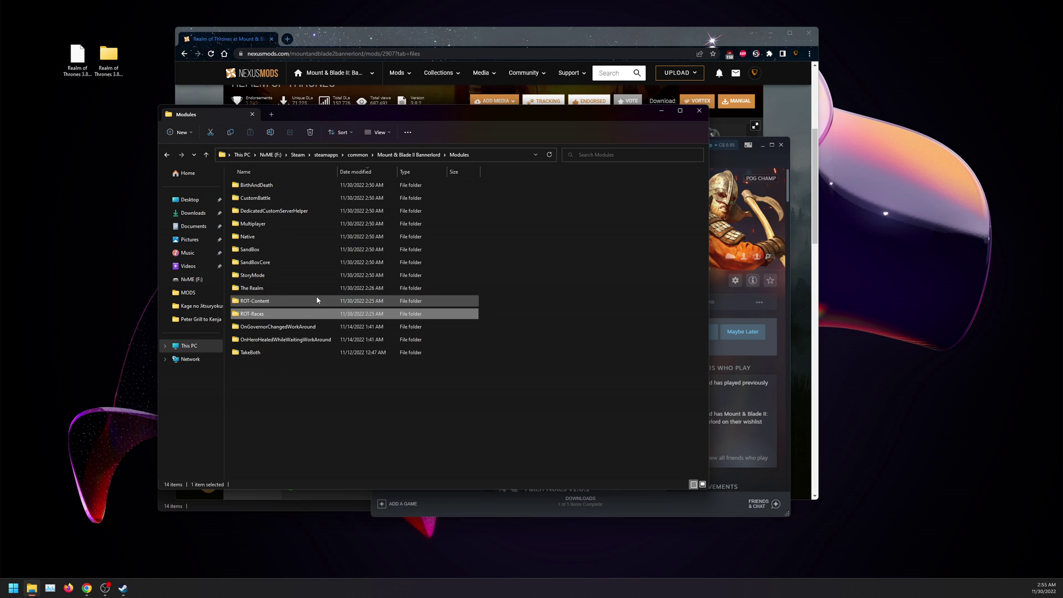
pyautogui.click(699, 112)
pyautogui.click(662, 142)
# Start Bannerlord from Steam and show the singleplayer mods list in its launcher
pyautogui.moveTo(601, 142); pyautogui.dragTo(399, 124)
pyautogui.click(309, 263)
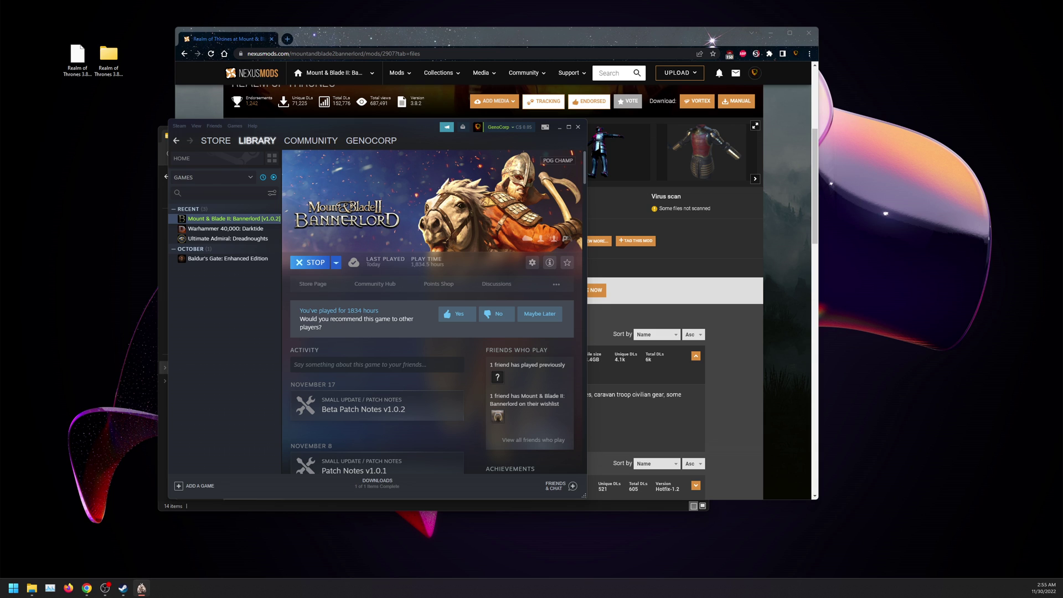
pyautogui.click(369, 248)
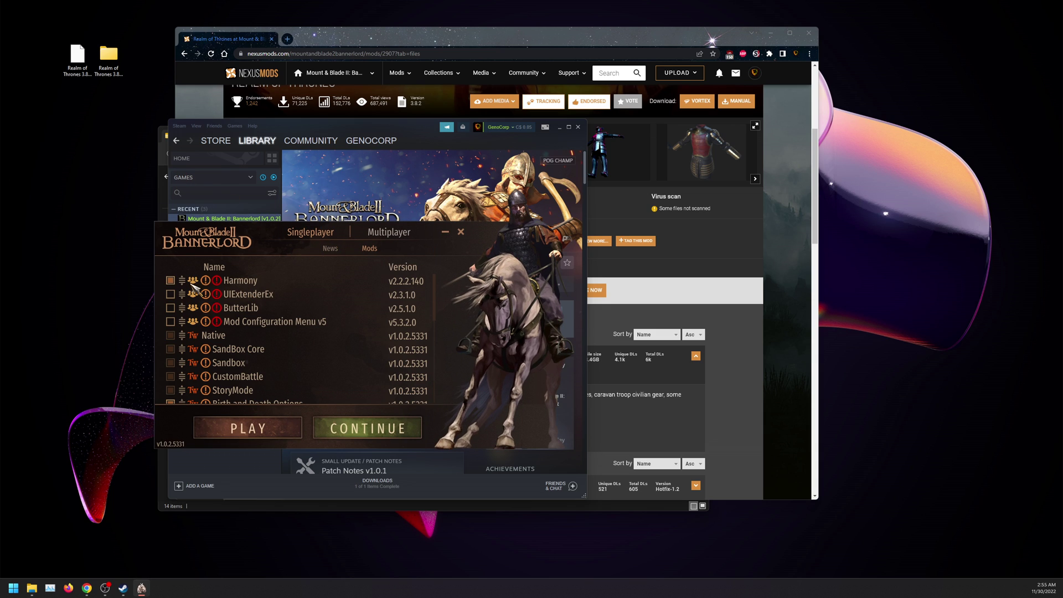
# Examine the launcher's mod load order and enabled modules, from Harmony through ROT-Content, The-Realm and ROT-Races
pyautogui.scroll(-1, 235, 318)
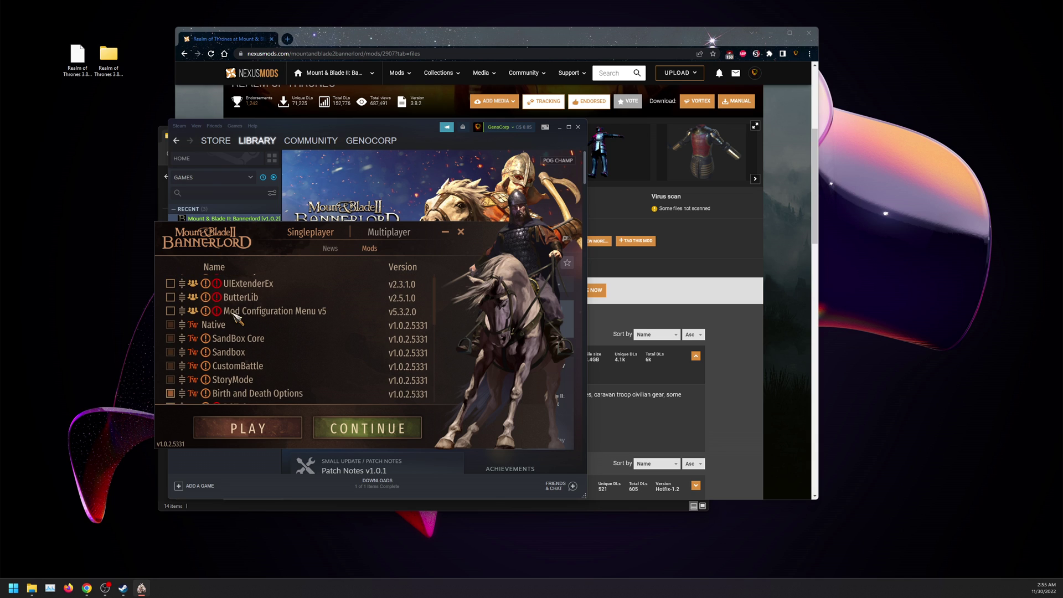
pyautogui.scroll(-4, 238, 327)
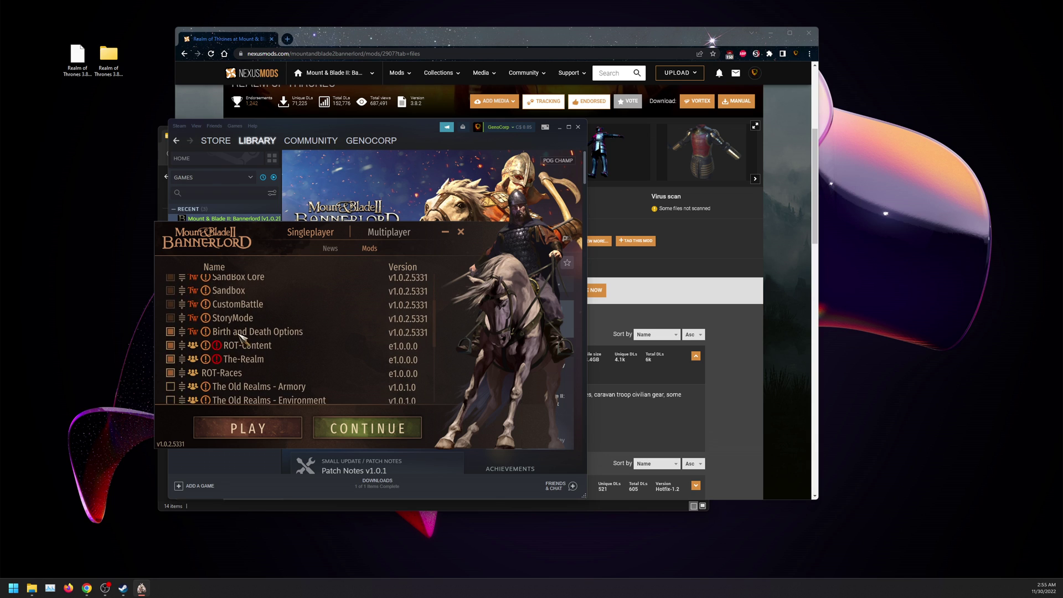
pyautogui.scroll(-1, 246, 349)
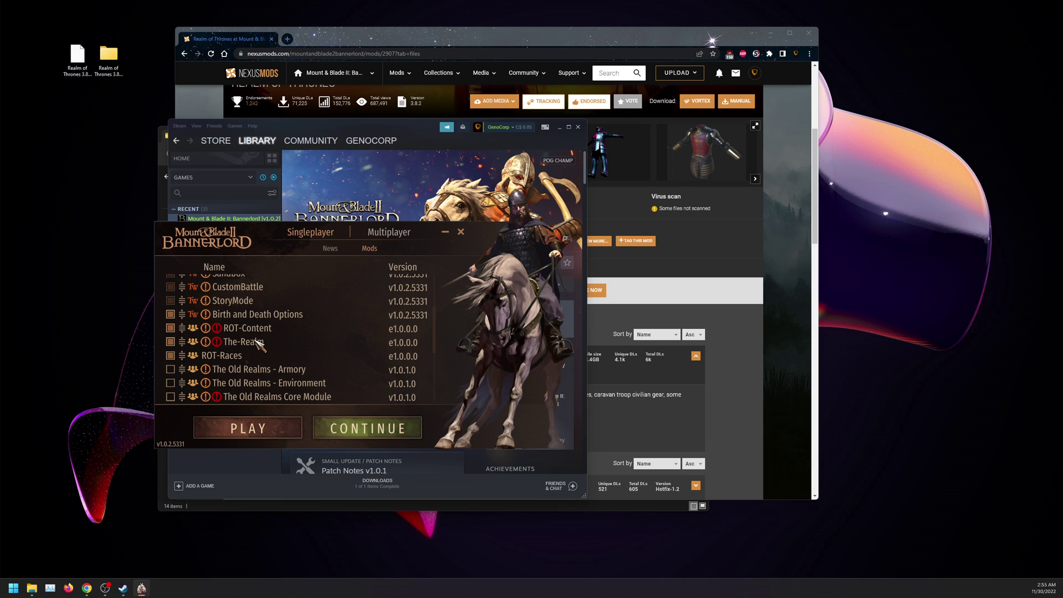
pyautogui.scroll(7, 214, 359)
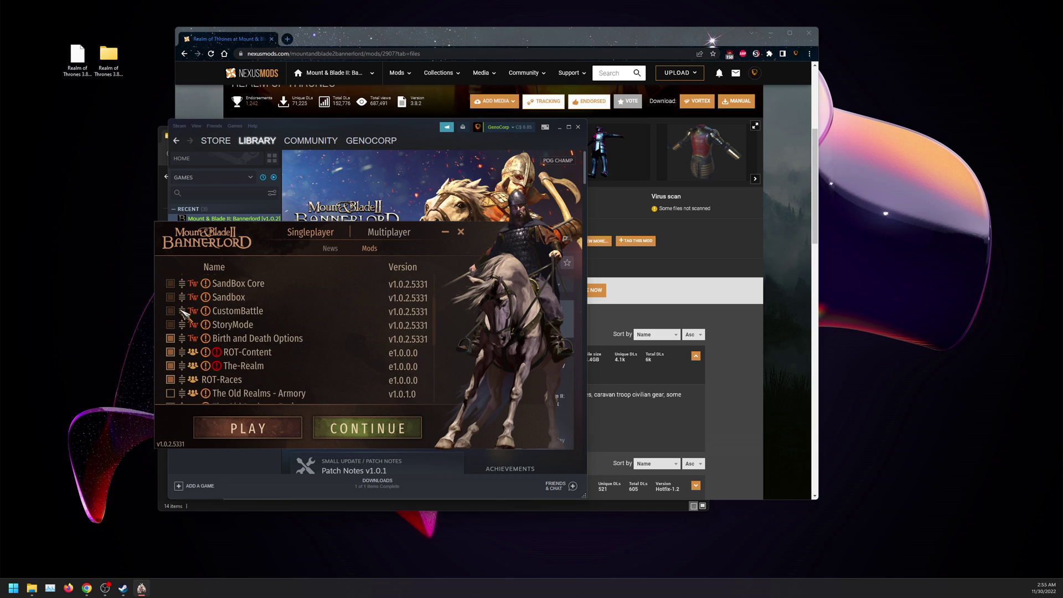
pyautogui.scroll(-5, 185, 314)
pyautogui.scroll(6, 219, 378)
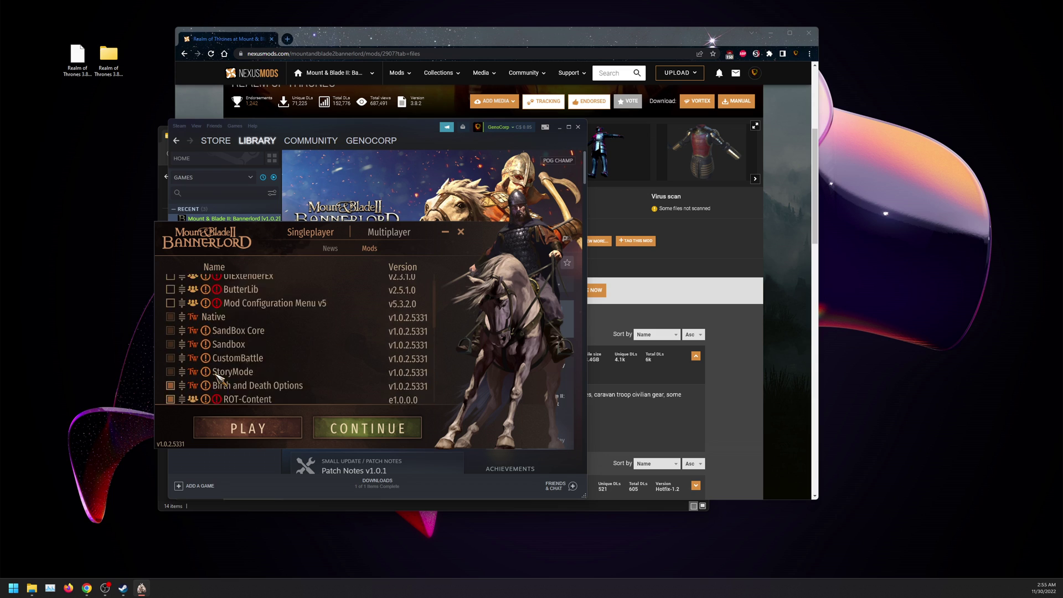
pyautogui.scroll(2, 216, 376)
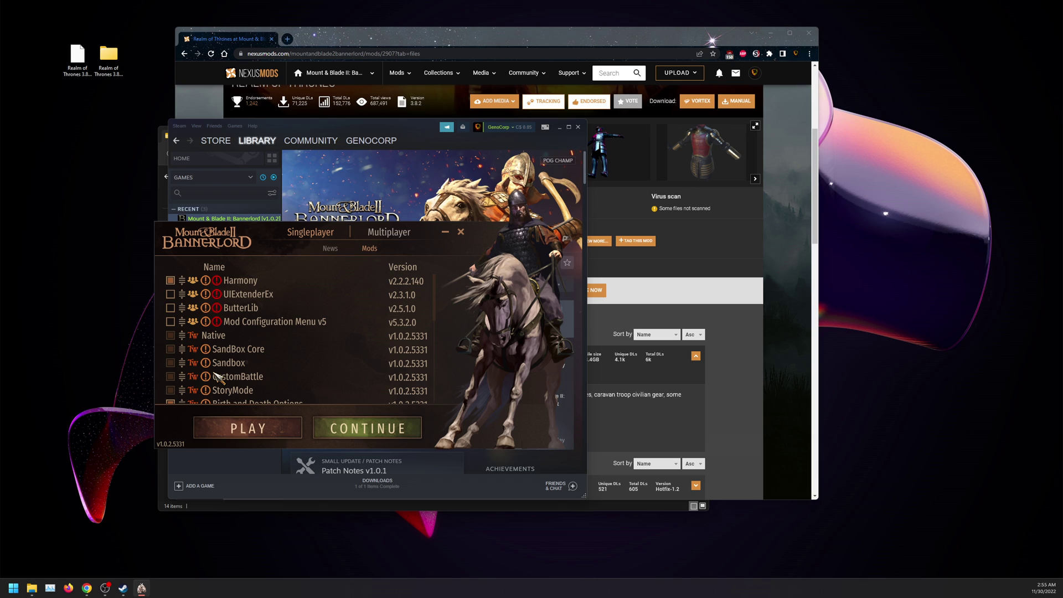
# Launch the modded game, accepting the module version caution, and start a new Into the Realm campaign
pyautogui.click(258, 431)
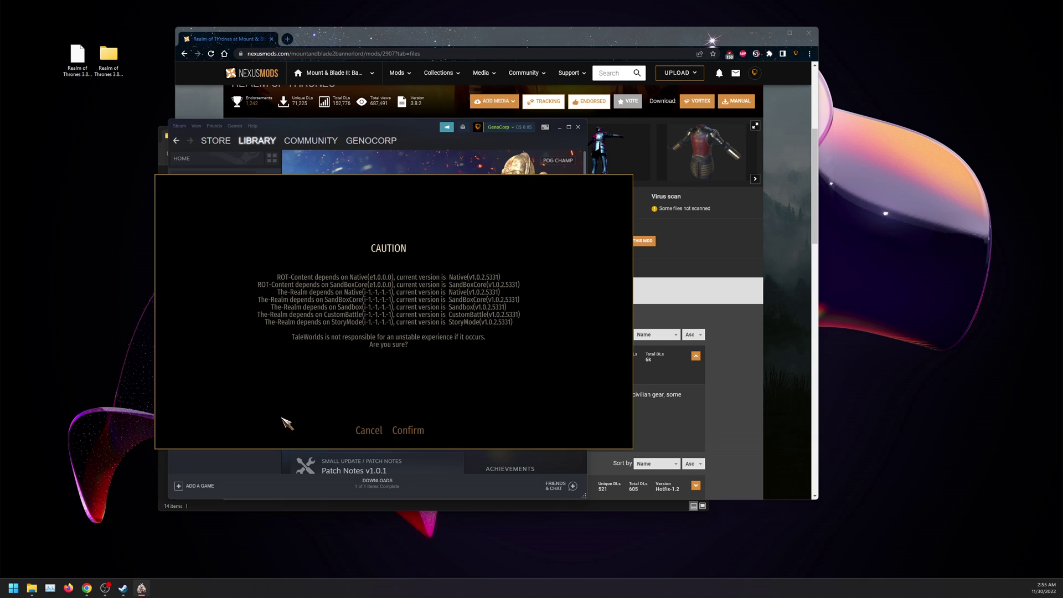
pyautogui.click(408, 431)
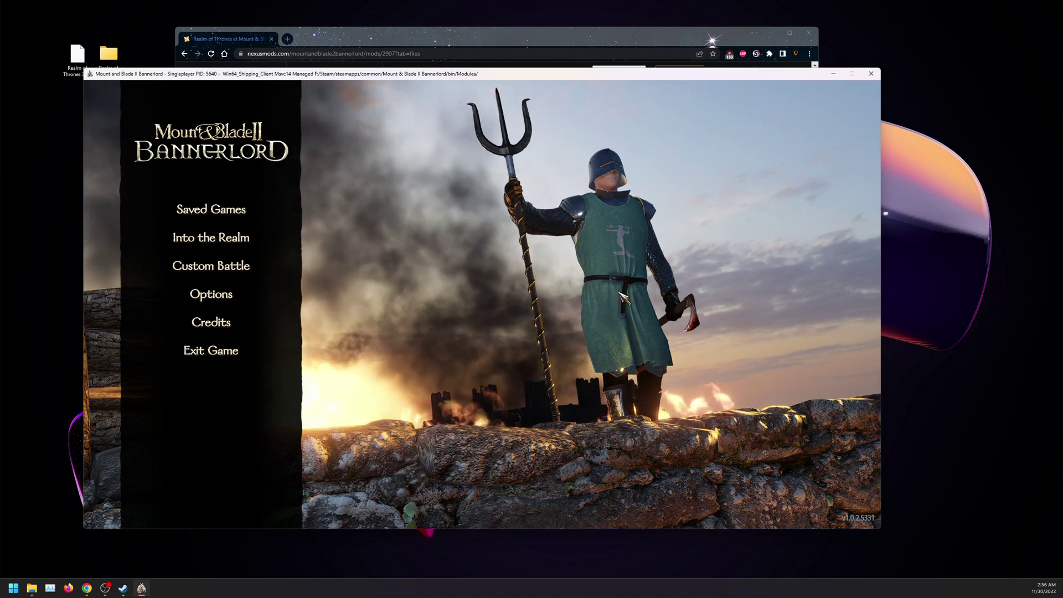
pyautogui.click(248, 246)
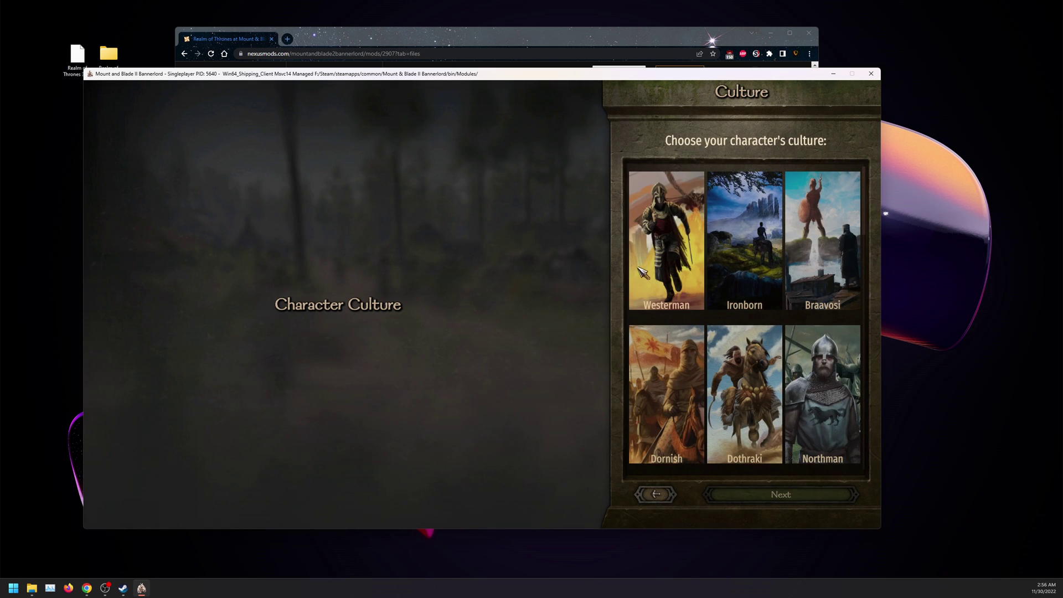
# Create a Westerman character with the default appearance, born into a family of Hill Scouts
pyautogui.click(667, 243)
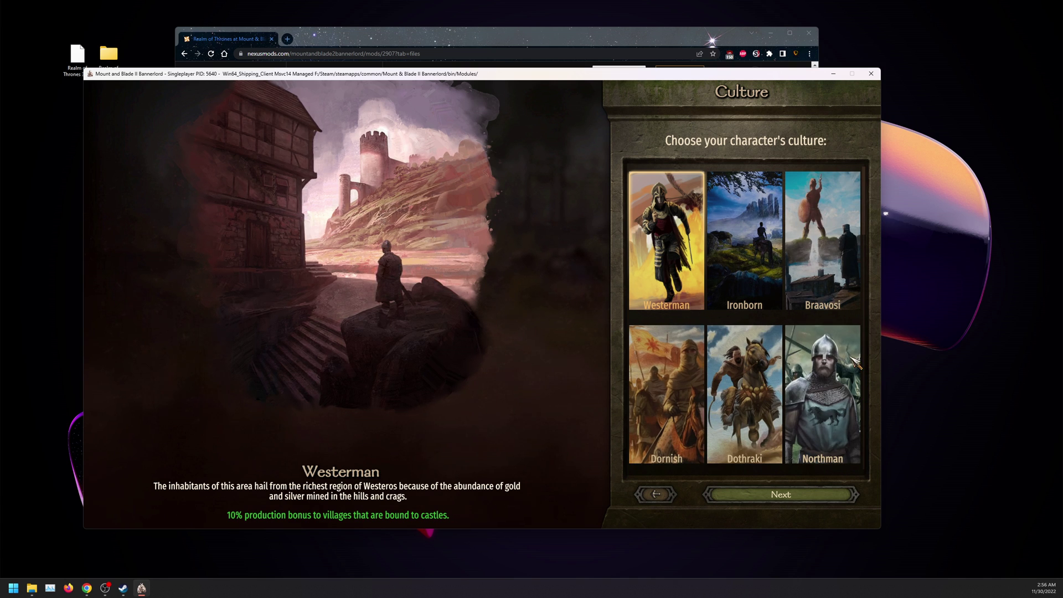
pyautogui.click(798, 498)
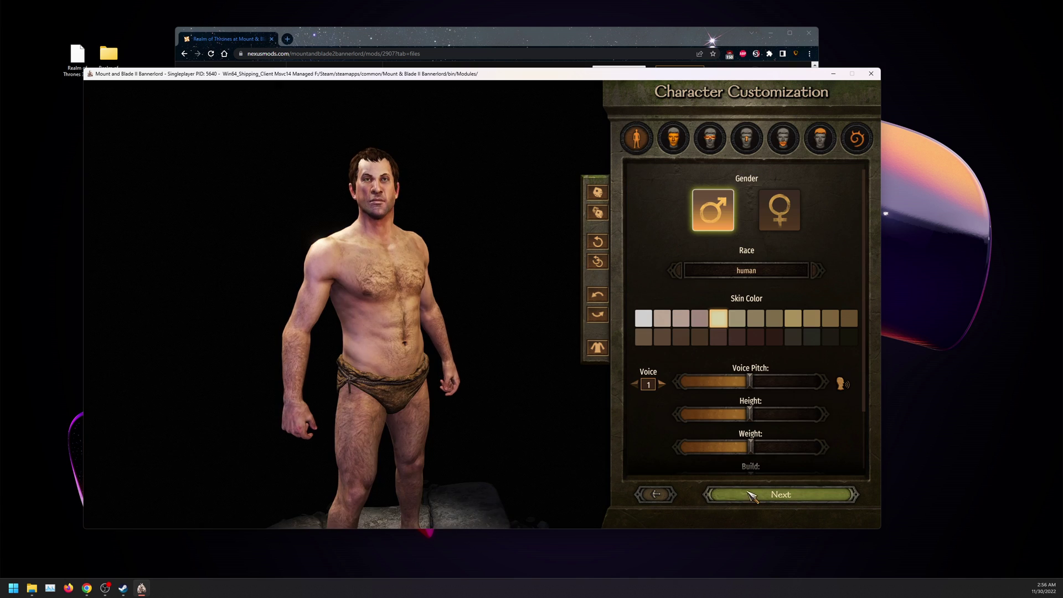
pyautogui.click(772, 495)
pyautogui.click(726, 324)
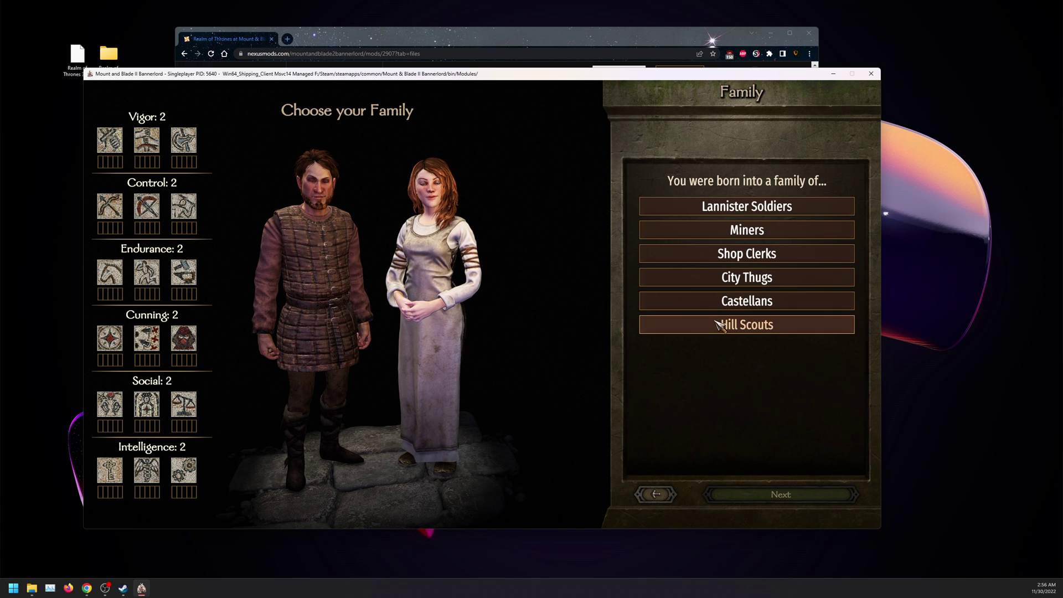
pyautogui.click(745, 500)
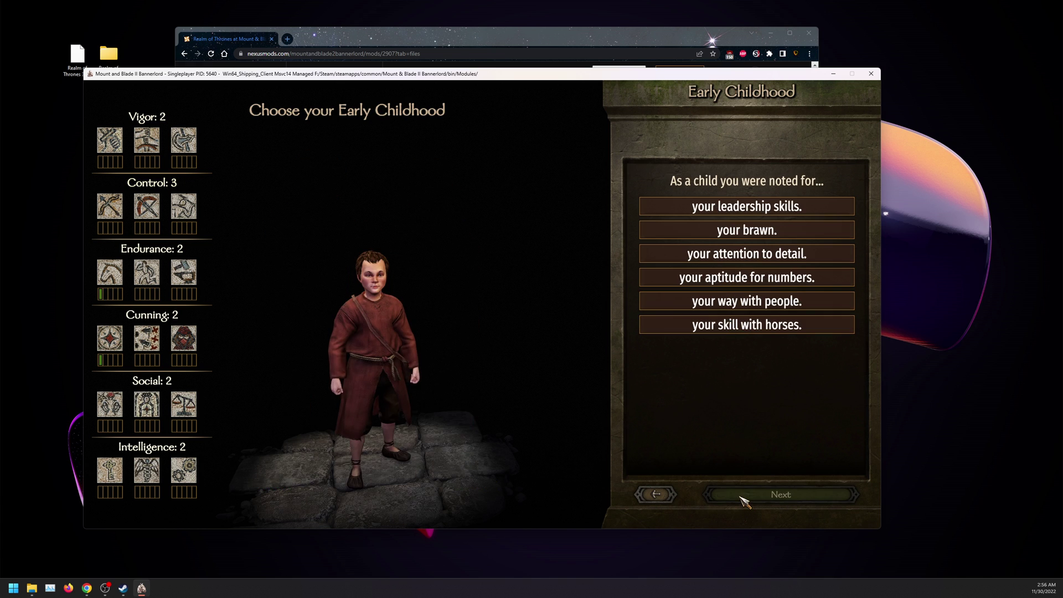
# Pick the remaining background options, including a starting age of 50, and finish character creation to enter the campaign
pyautogui.doubleClick(740, 325)
pyautogui.doubleClick(740, 311)
pyautogui.click(747, 291)
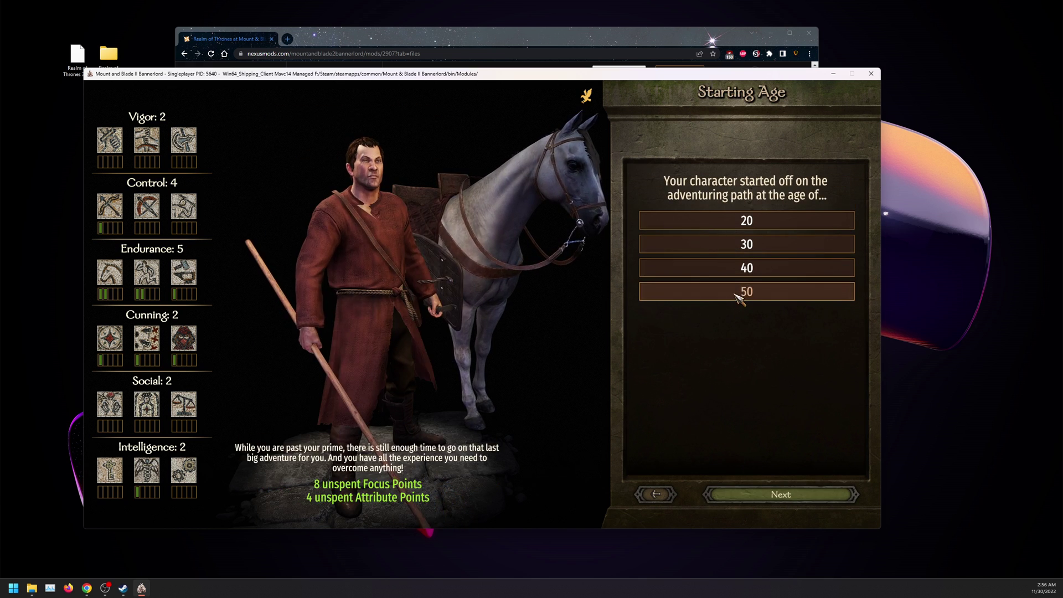
pyautogui.press('Return')
pyautogui.press('Return')
pyautogui.press('Return')
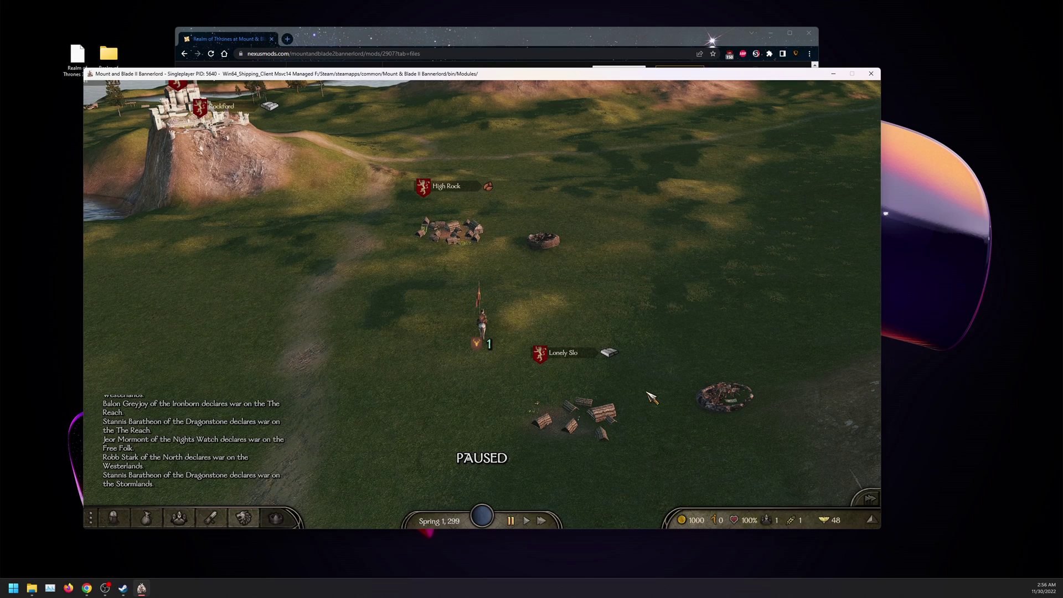
# Examine the Westeros campaign map surrounding the character's starting position near Lannisport
pyautogui.scroll(-5, 530, 343)
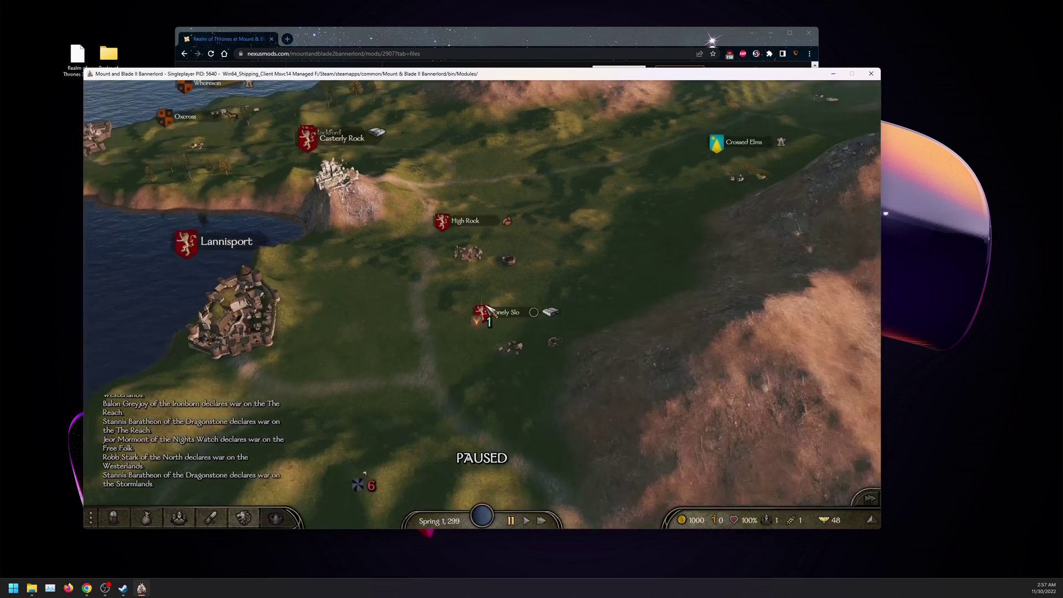
pyautogui.scroll(-10, 487, 307)
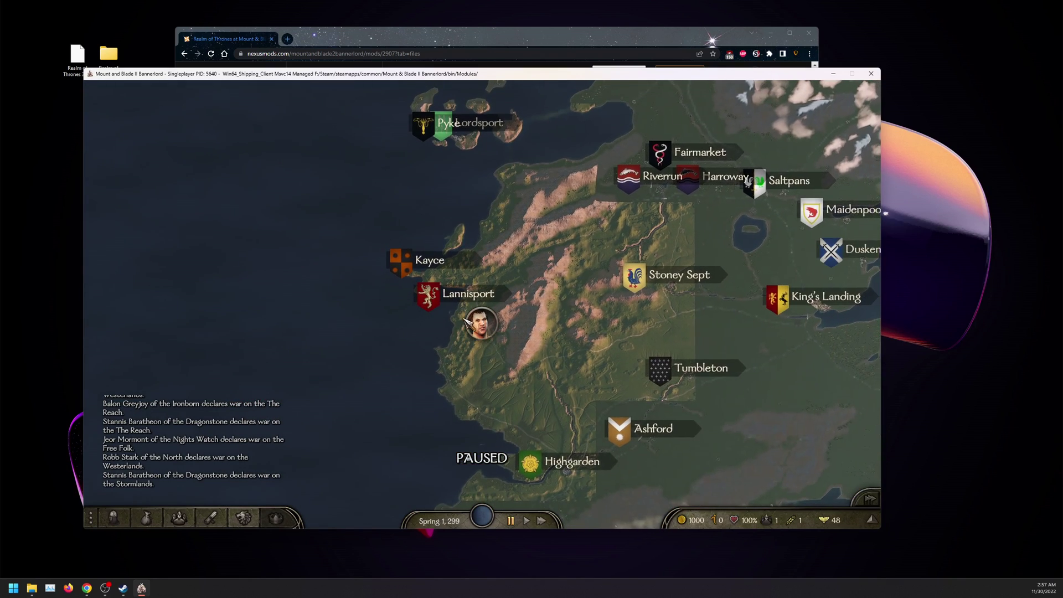